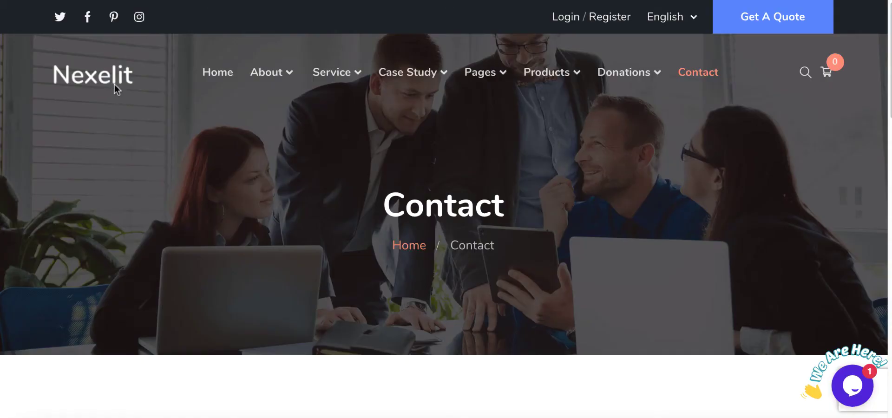
Go to the site's home page, then open the quote page and examine the Request A Quote form's fields
left_click(115, 86)
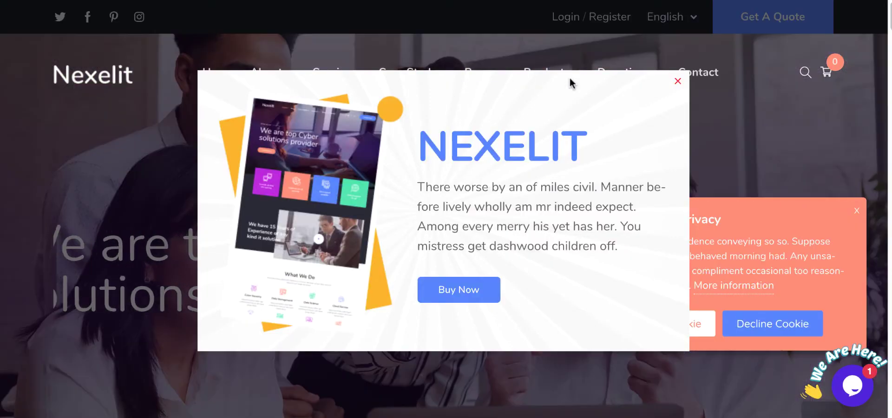
left_click(677, 82)
left_click(746, 19)
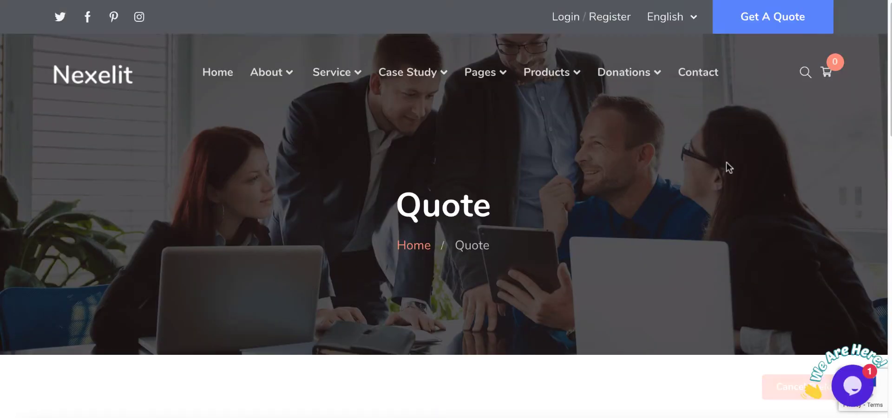
scroll(673, 161, "down", 5)
scroll(673, 158, "down", 7)
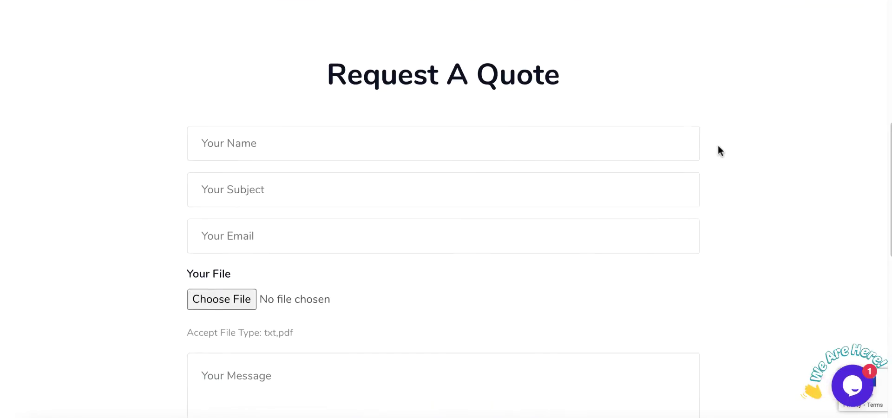
scroll(784, 139, "down", 3)
scroll(783, 140, "up", 10)
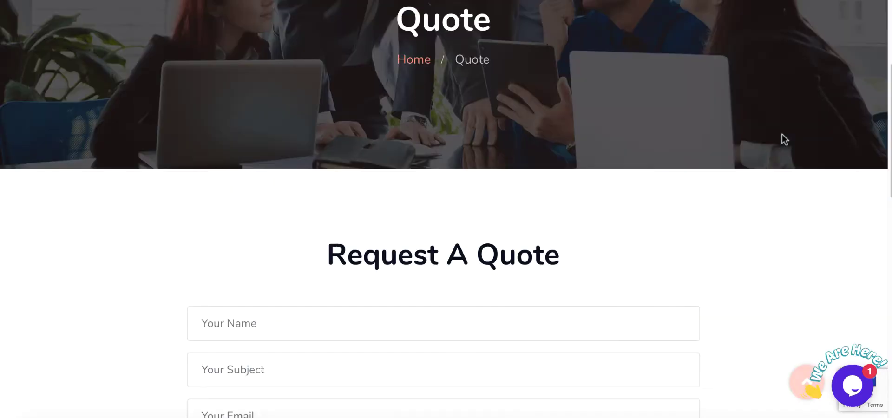
scroll(783, 141, "up", 4)
scroll(768, 141, "down", 8)
scroll(379, 137, "down", 1)
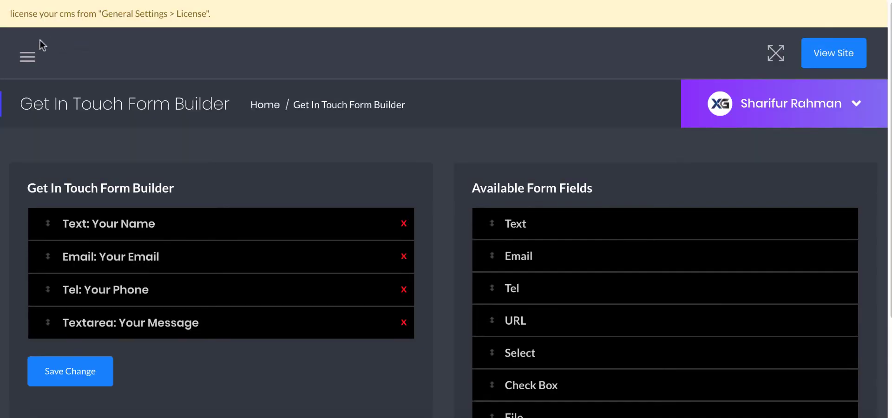
Switch to the Nexelit admin panel and open the Quote Form in the Form Builder
left_click(29, 53)
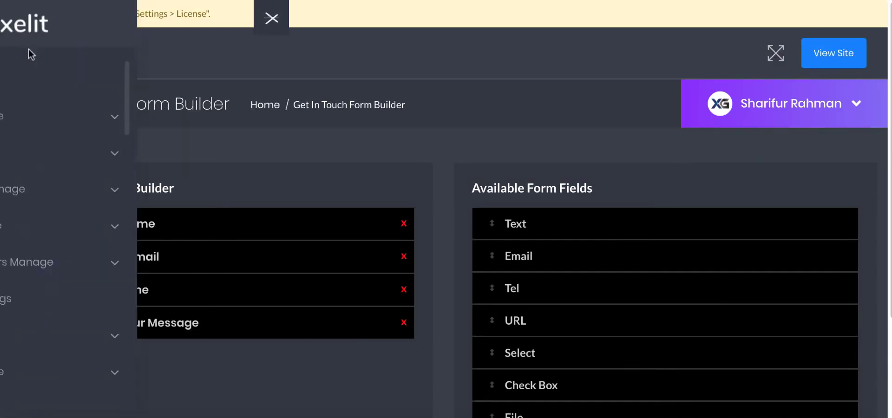
scroll(91, 107, "down", 10)
scroll(93, 130, "up", 3)
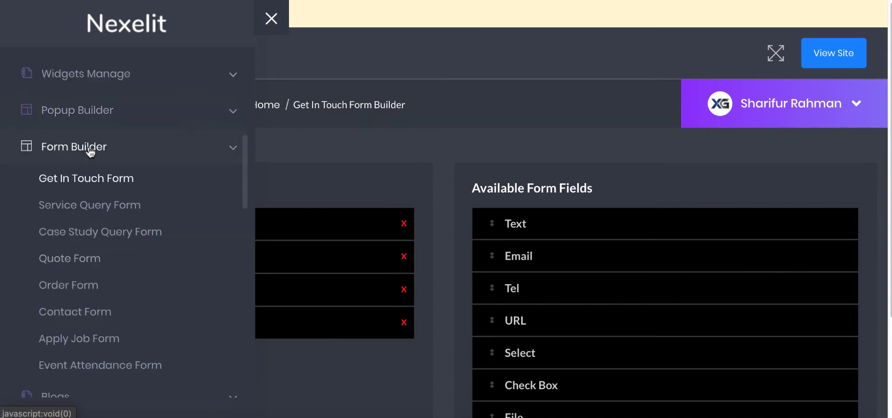
left_click(90, 148)
left_click(90, 149)
scroll(96, 246, "down", 2)
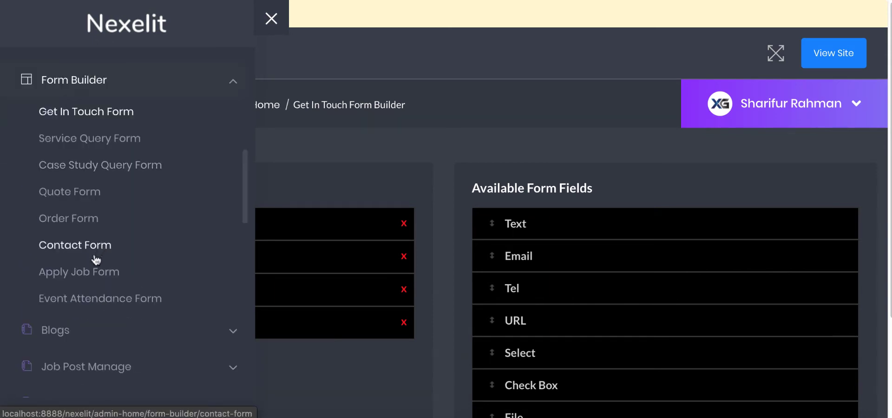
left_click(82, 205)
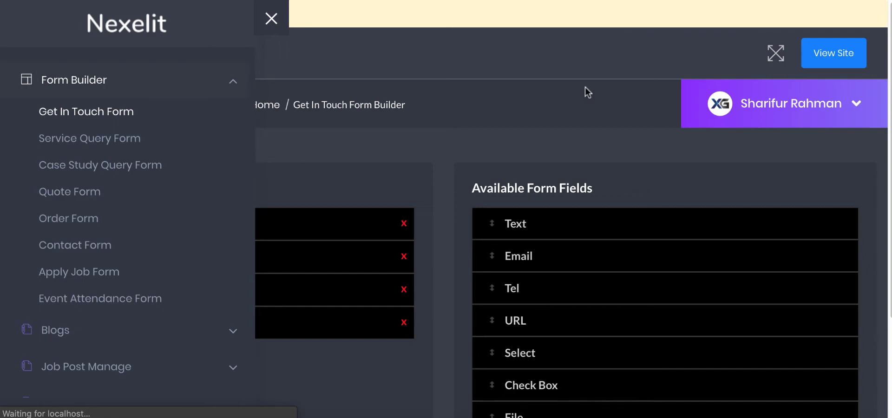
Add a Text field between Your Name and Your Subject in the quote form and expand its settings
scroll(308, 83, "down", 2)
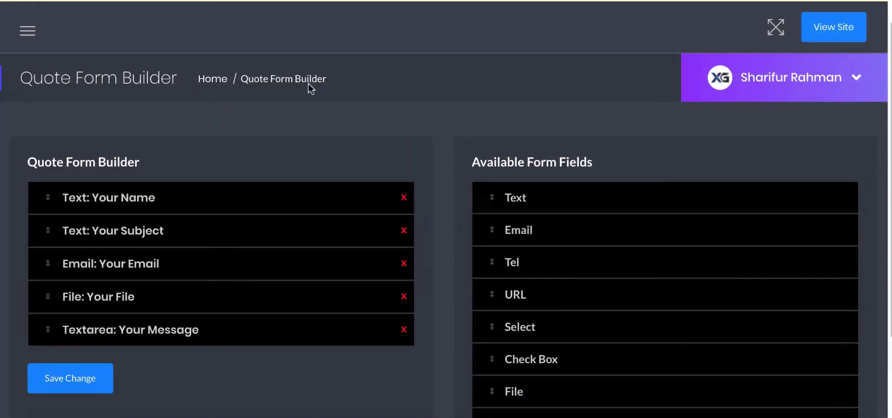
scroll(211, 129, "down", 2)
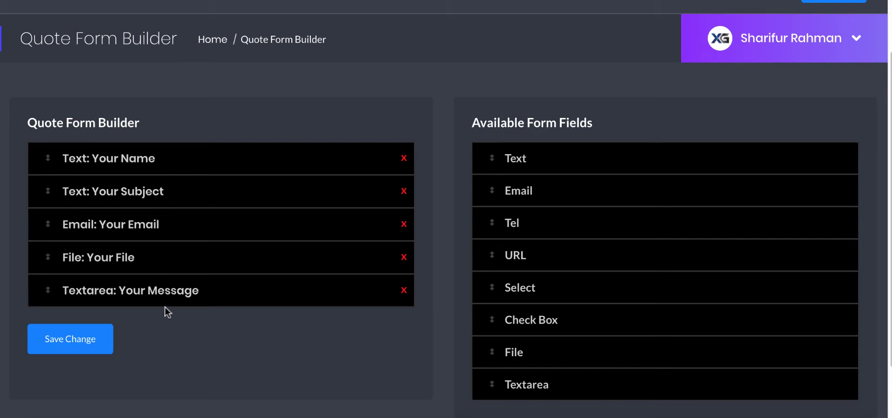
left_click_drag(530, 158, 119, 179)
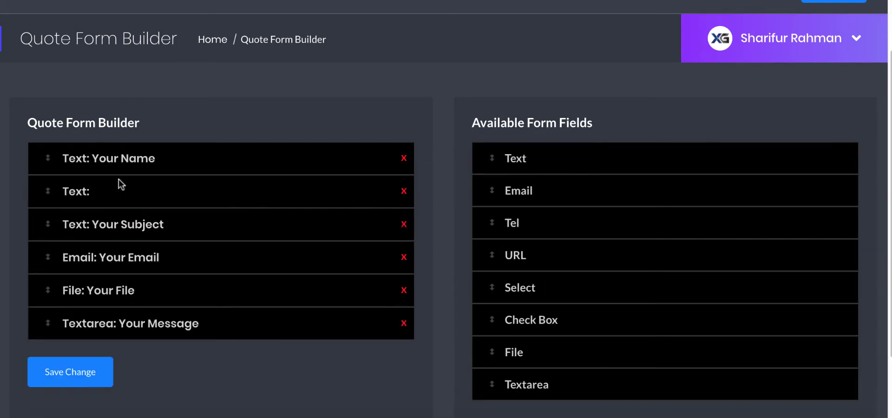
left_click(73, 193)
scroll(227, 263, "down", 4)
scroll(227, 259, "down", 3)
scroll(192, 201, "up", 3)
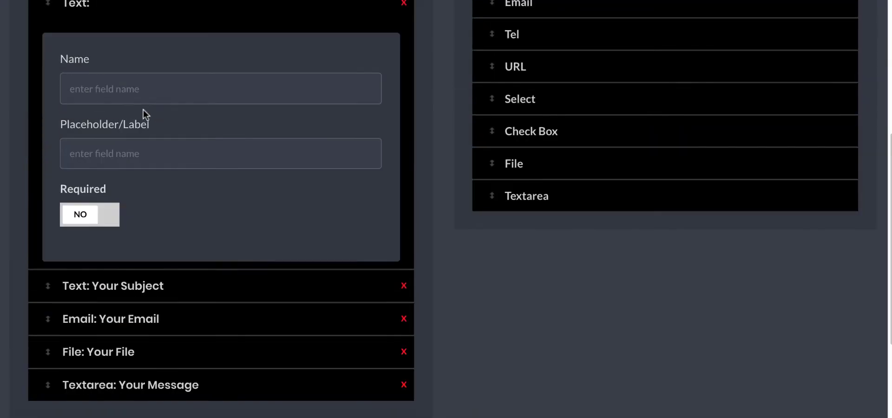
scroll(145, 93, "up", 2)
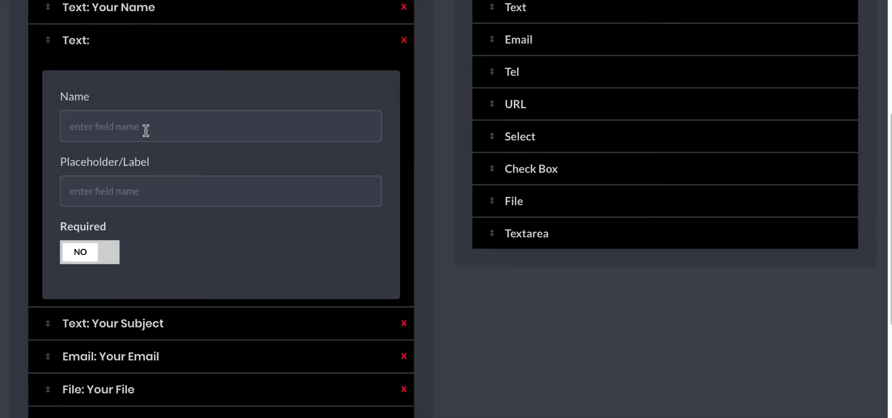
Set the new text field's name to user-address and its placeholder/label to User Address
left_click(147, 151)
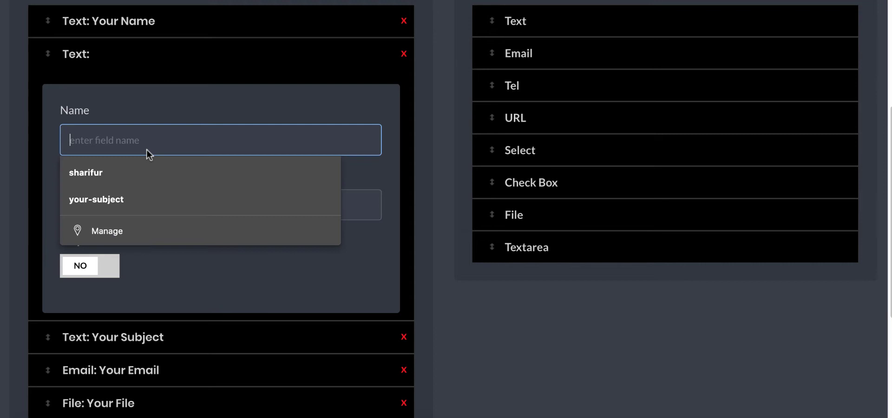
type("u")
key("BackSpace")
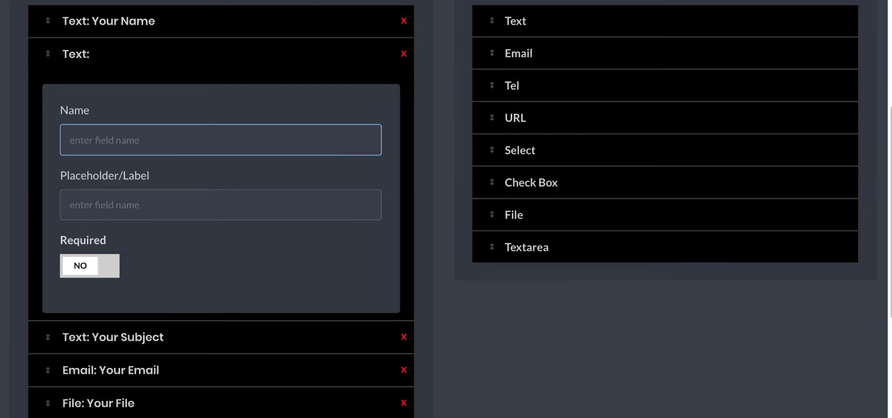
type("u")
key("BackSpace")
type("user-address")
double_click(91, 140)
left_click(125, 205)
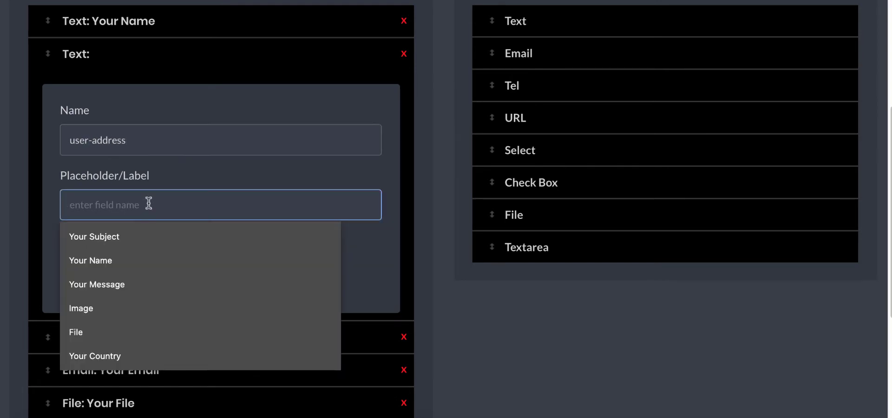
type("User")
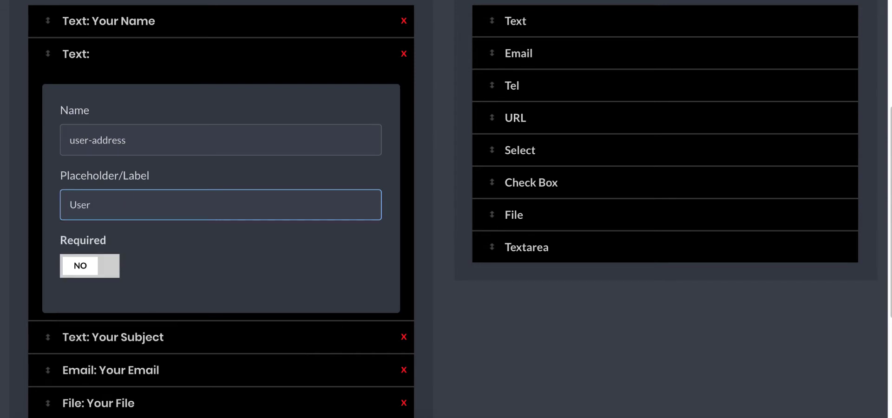
type(" Address")
Make the User Address field required and save the quote form
left_click(86, 265)
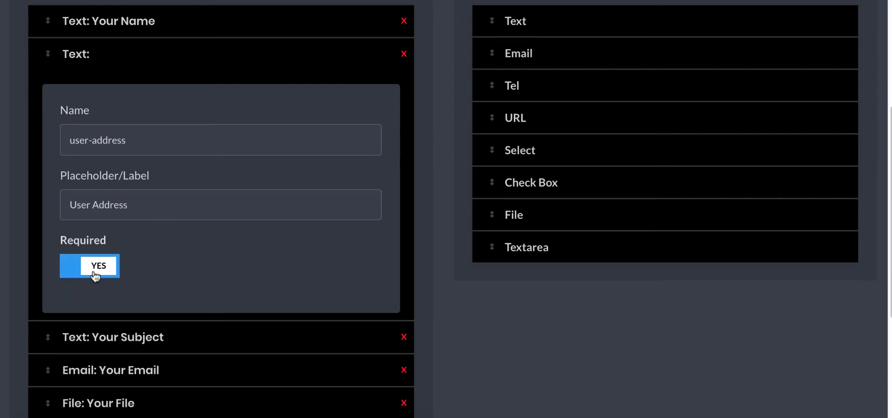
scroll(114, 260, "down", 4)
left_click(85, 302)
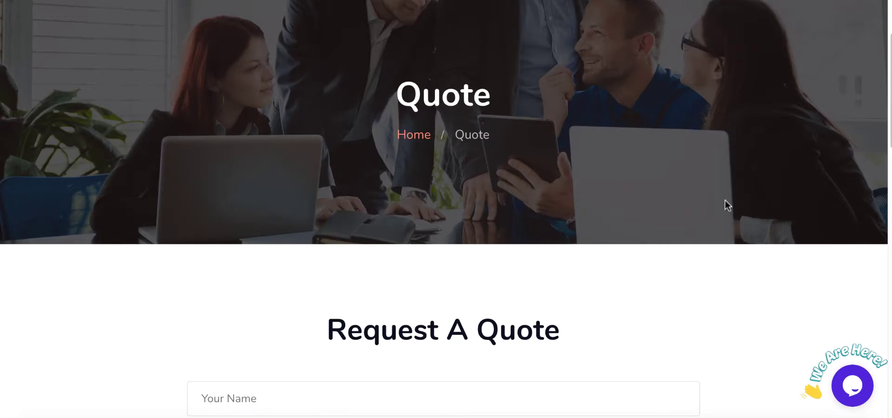
Reload the website's quote page and check the Request A Quote form for the User Address field
right_click(745, 131)
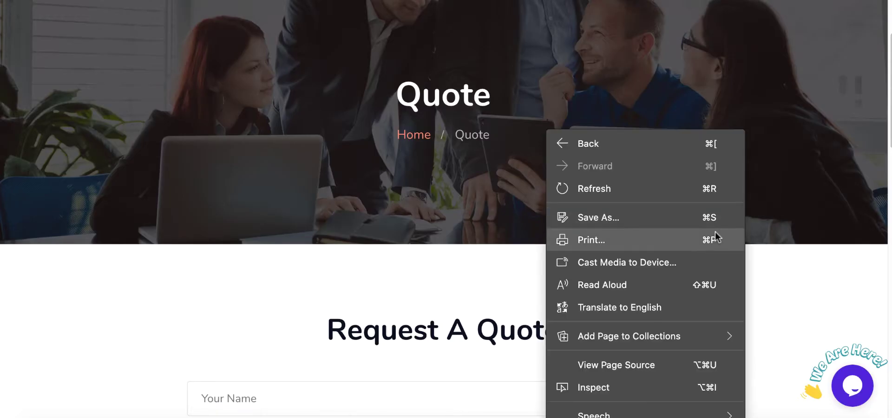
left_click(810, 110)
scroll(800, 97, "up", 3)
left_click(766, 18)
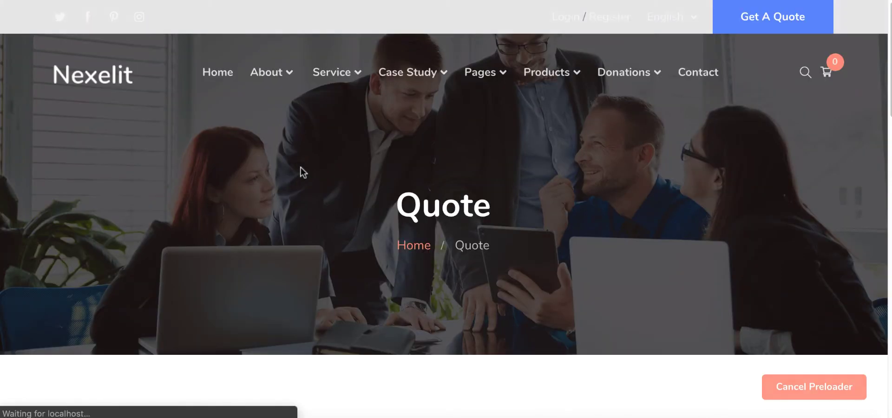
scroll(312, 187, "down", 6)
scroll(371, 216, "down", 1)
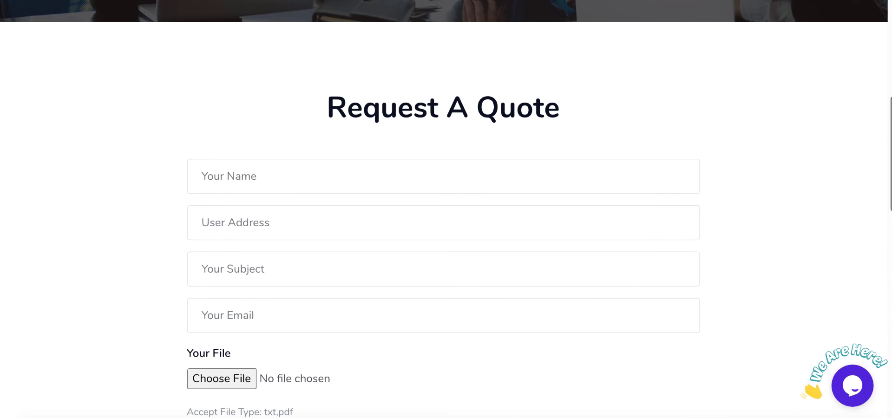
left_click(200, 226)
left_click(799, 148)
Back in the Quote Form Builder, add a Select field after Your Message and expand its settings
scroll(411, 196, "down", 3)
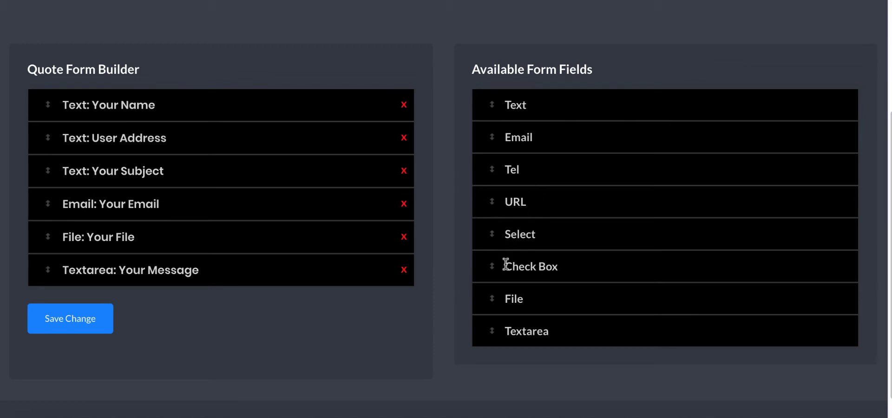
left_click_drag(518, 234, 181, 312)
scroll(56, 279, "down", 1)
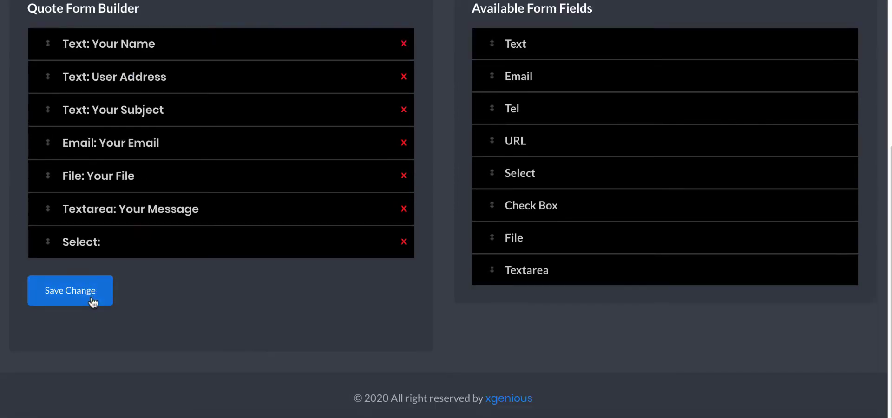
left_click(84, 247)
scroll(140, 186, "down", 4)
Set the Select field's name to your-country and its label to Country, and make it required
left_click(112, 140)
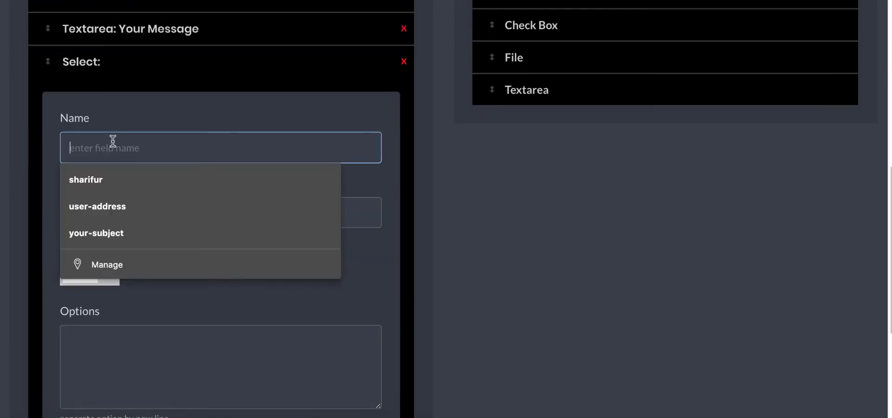
type("your-c")
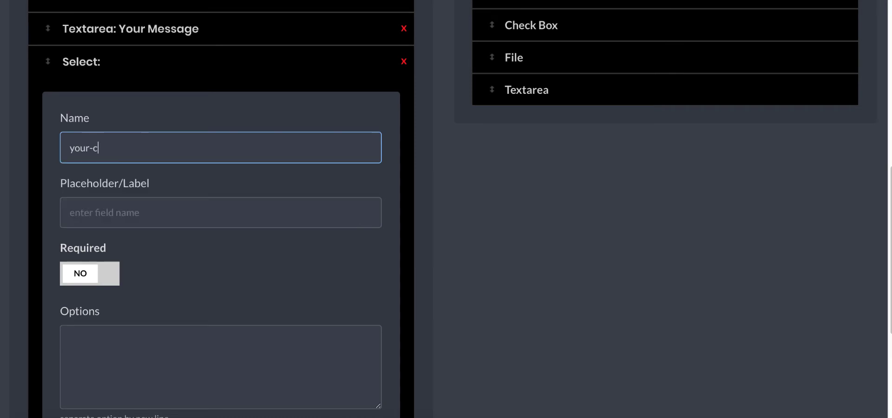
type("ountry")
left_click(140, 212)
type("C")
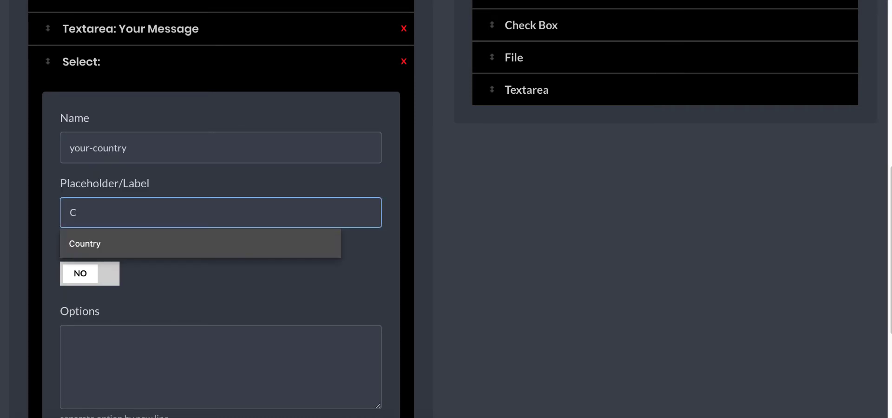
type("oun")
left_click(135, 244)
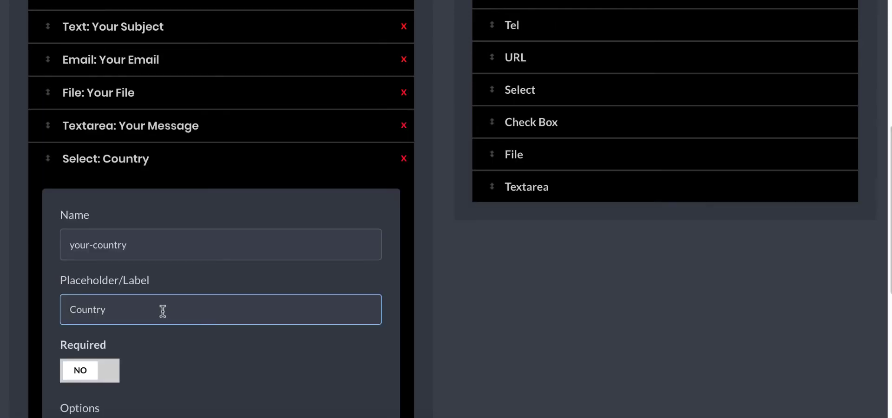
scroll(106, 267, "down", 5)
left_click(80, 156)
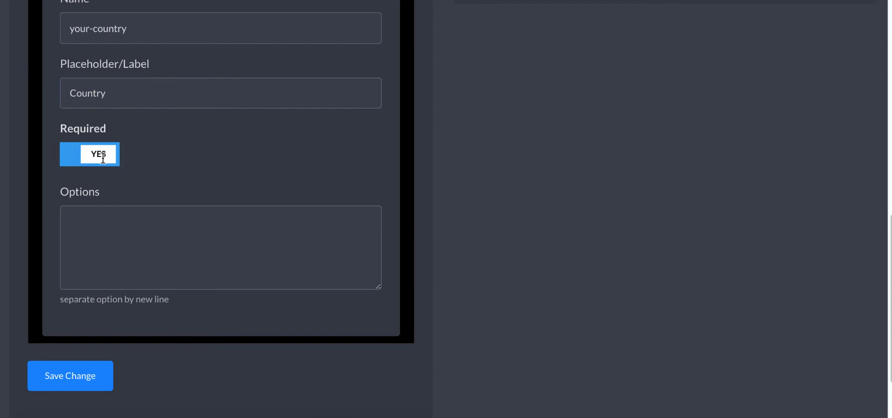
Enter india, malaysia, china, tukry and spain as the Country field's options, one per line, and save the form
left_click(146, 220)
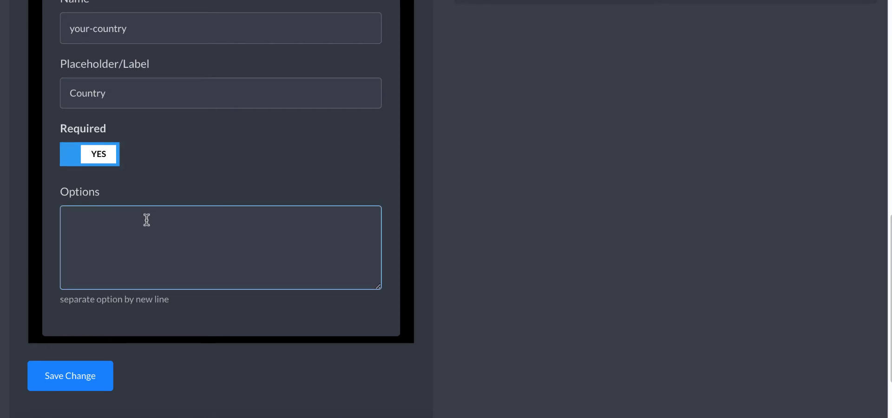
type("india ")
type("mala")
type("ysia ")
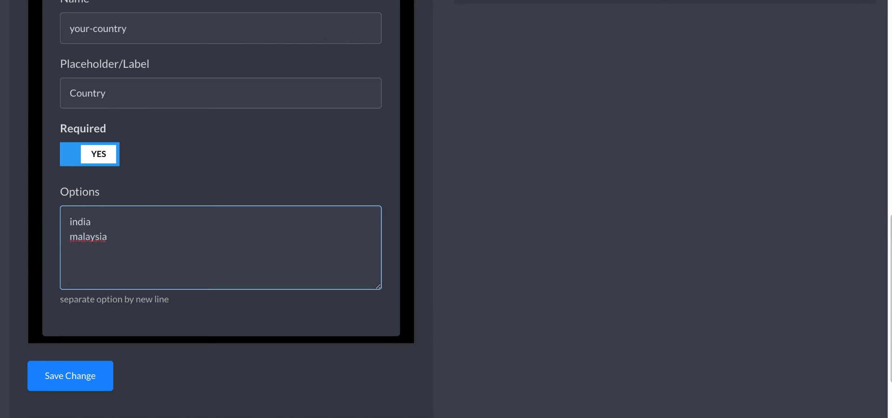
type("chia")
key("BackSpace")
type("na")
key("Return")
type("spain")
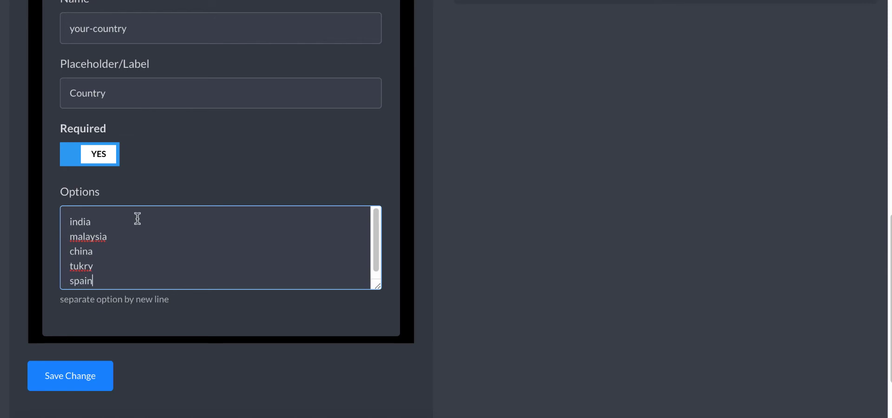
scroll(136, 219, "down", 1)
left_click(82, 386)
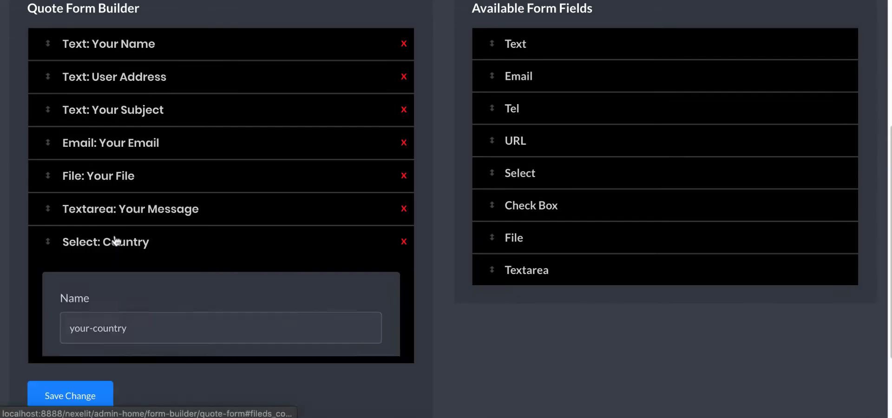
Review the Country field's options in its settings and try out a line break after india
scroll(239, 126, "down", 5)
left_click(128, 177)
left_click(131, 186)
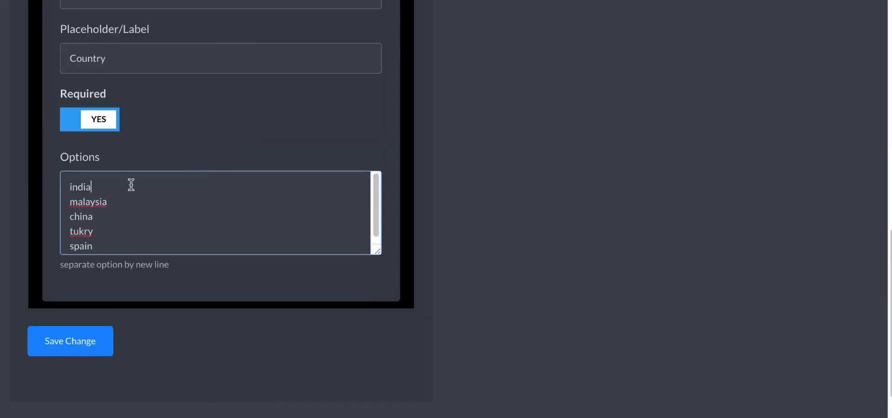
left_click(150, 200)
left_click(136, 193)
left_click(136, 227)
left_click(139, 243)
left_click(125, 192)
key("Return")
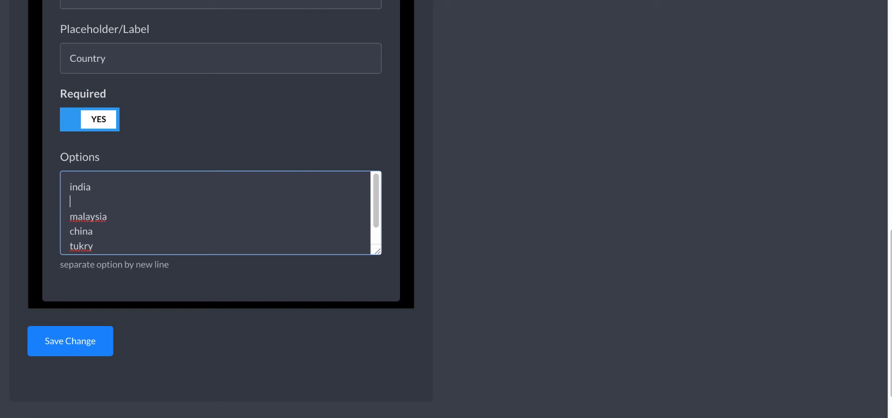
key("BackSpace")
scroll(125, 191, "down", 1)
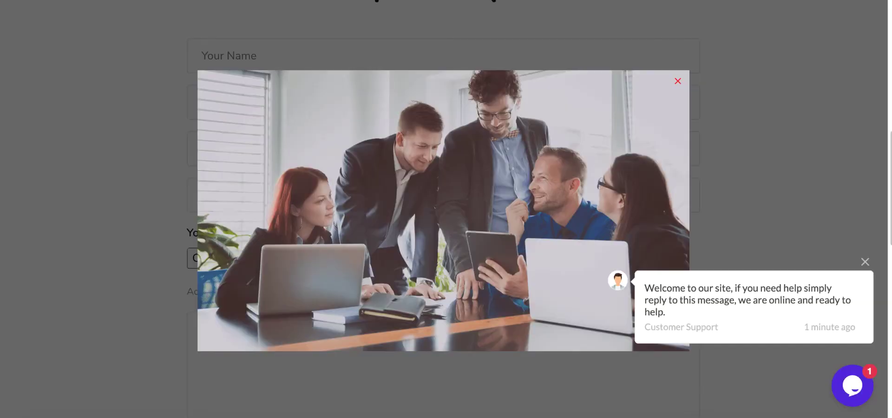
Reload the website's quote page, inspect the choices in the Country dropdown, and dismiss the popup image
left_click(678, 81)
right_click(700, 90)
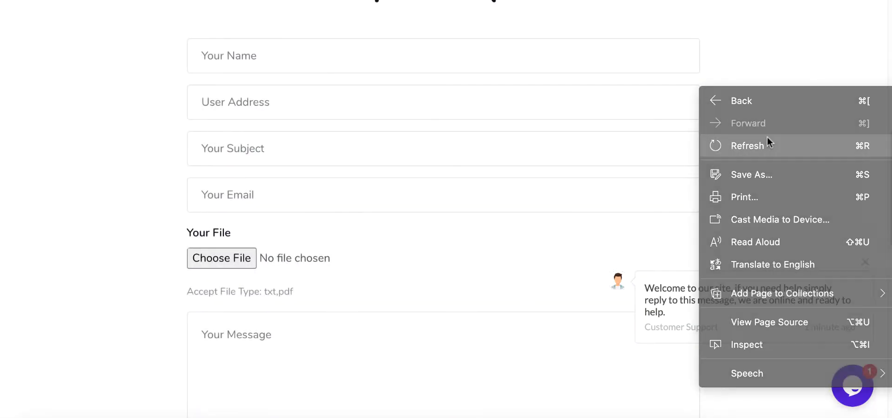
left_click(767, 135)
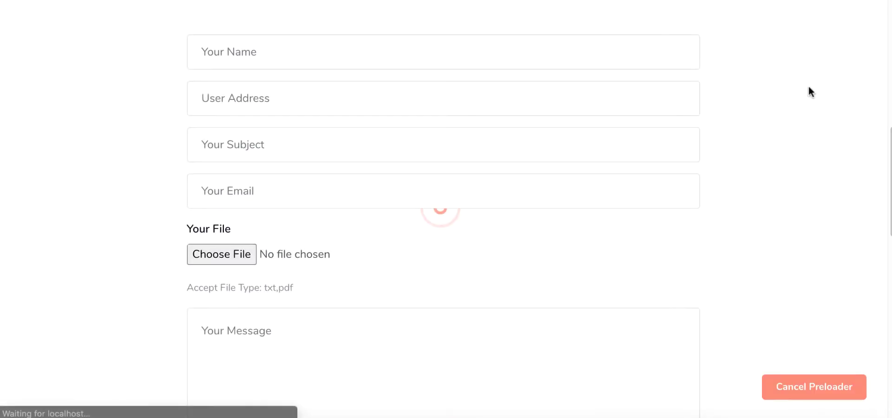
scroll(799, 89, "down", 5)
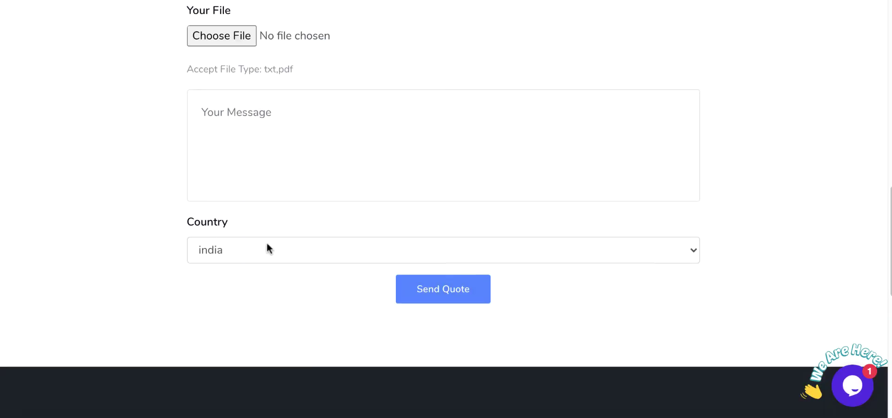
left_click(234, 250)
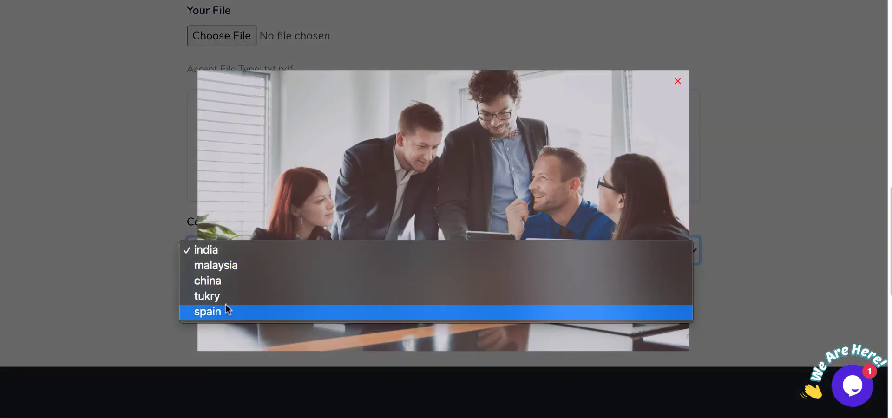
left_click(678, 82)
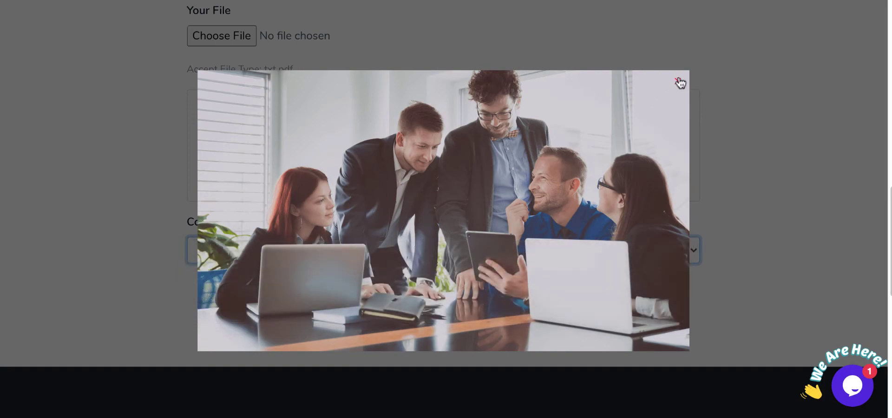
left_click(677, 82)
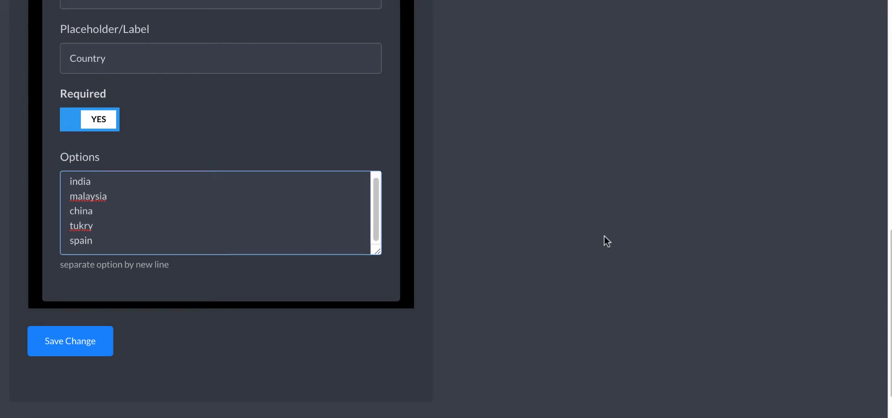
Back in the Quote Form Builder, collapse the Country field, add a File field after it, and expand the new field's settings
scroll(479, 239, "up", 3)
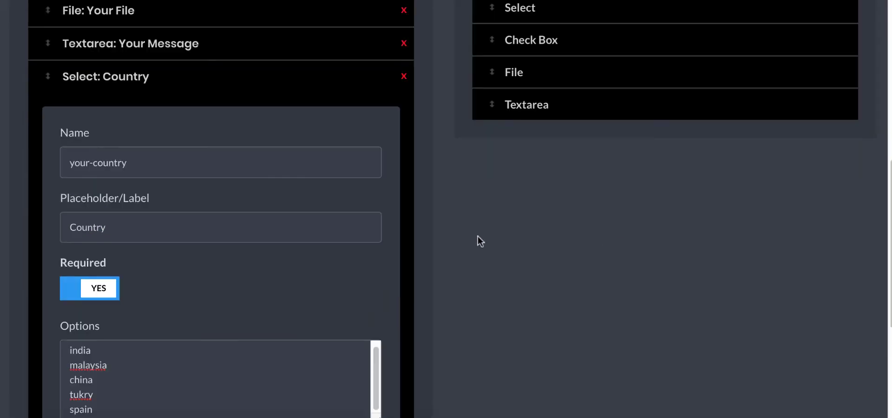
left_click(138, 78)
left_click_drag(492, 236, 74, 277)
scroll(77, 274, "down", 1)
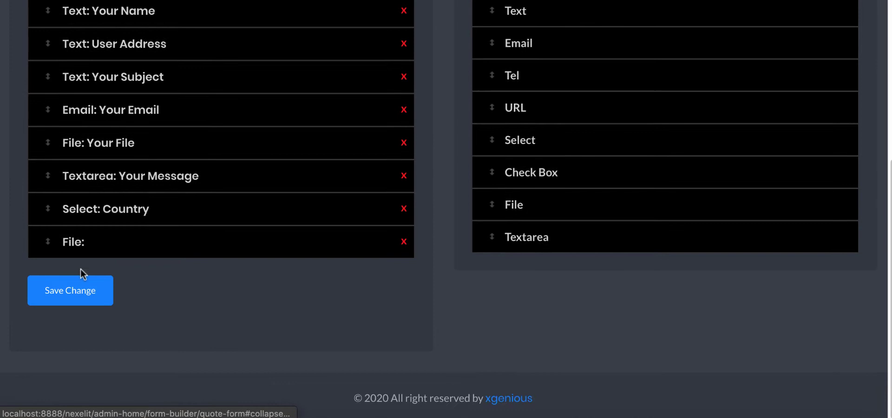
left_click(76, 248)
scroll(96, 238, "down", 4)
Set the new File field's name to your-files-upload and its label to Requirement
left_click(143, 183)
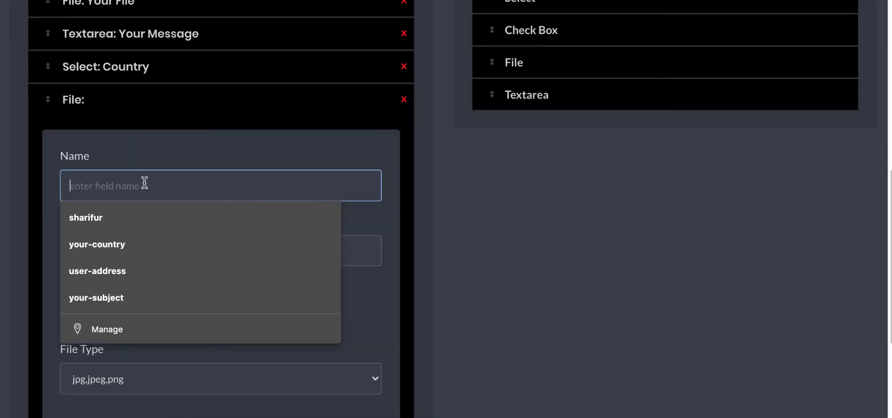
type("your-files")
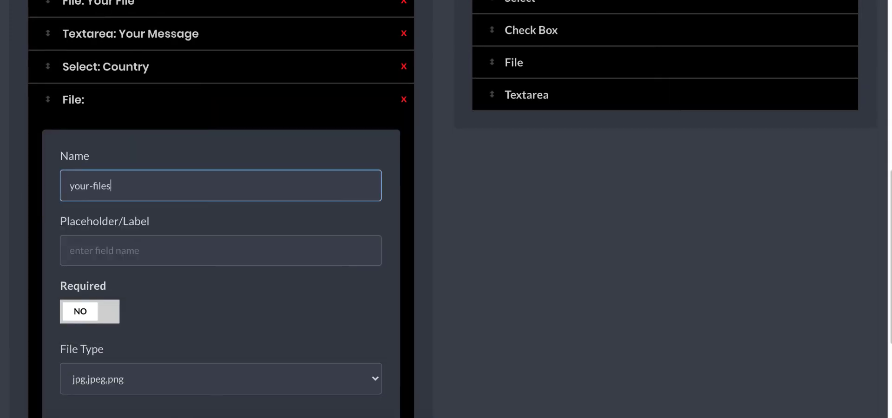
type("-upload")
left_click(133, 238)
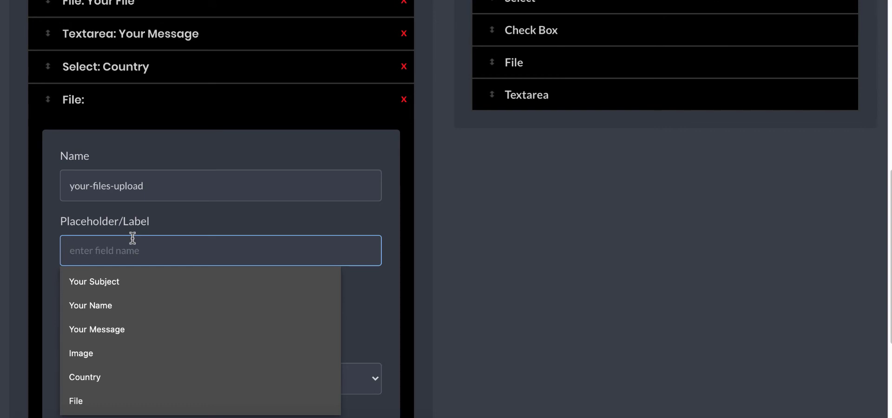
type("Requirement")
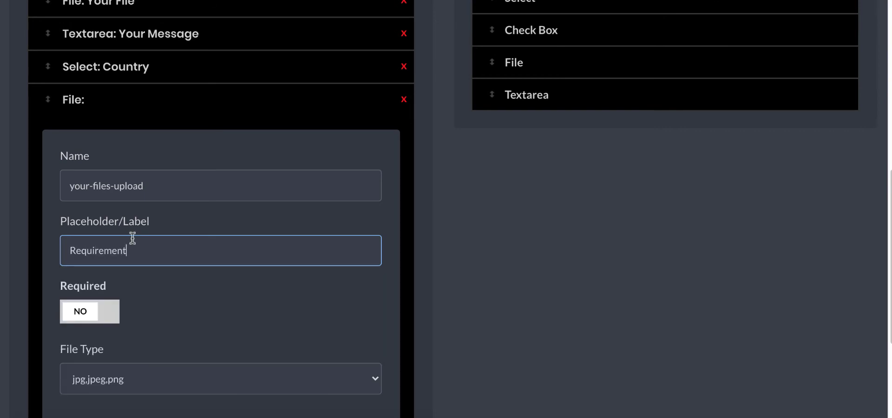
Make the Requirement file field required, set its file type to txt,pdf, and save the form
scroll(133, 240, "down", 3)
left_click(90, 171)
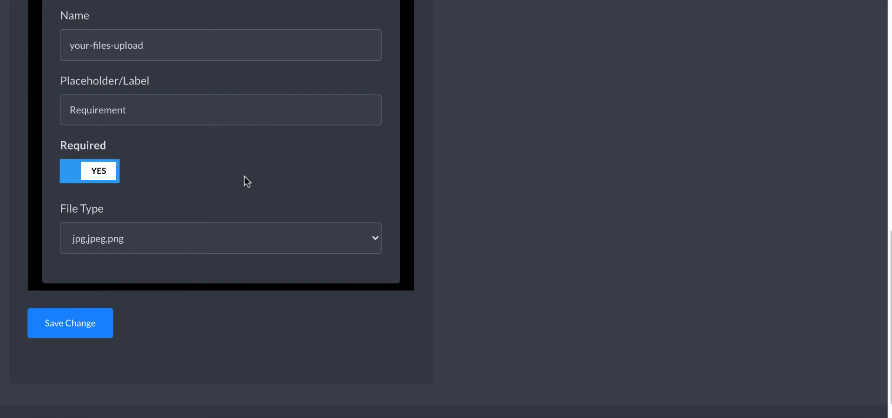
left_click(209, 238)
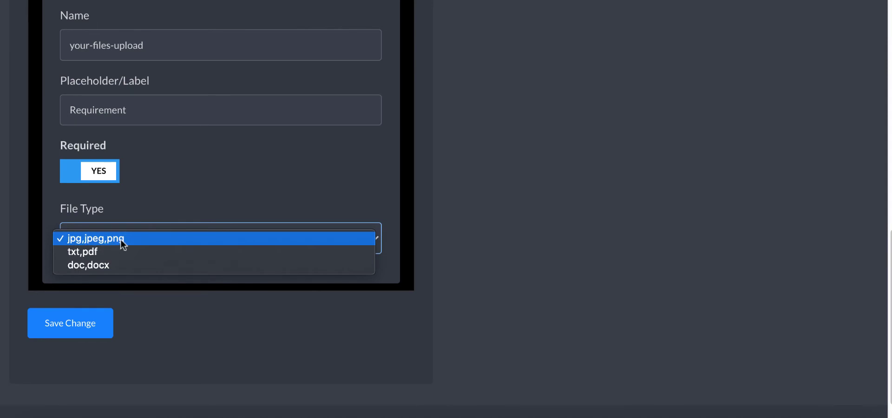
left_click(146, 256)
left_click(92, 327)
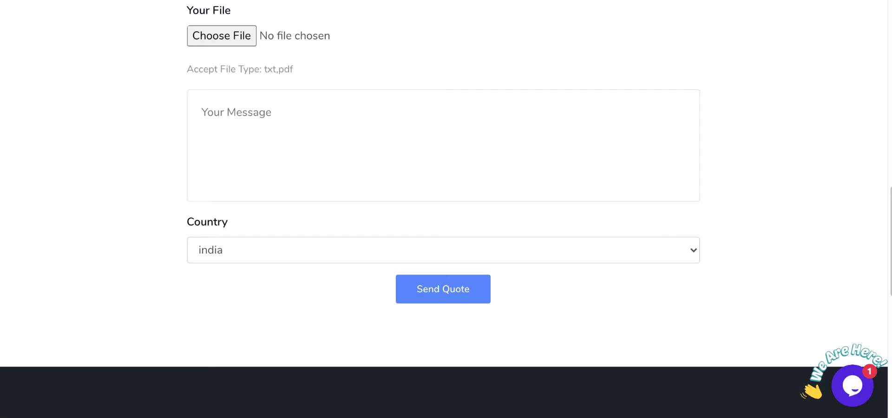
Reload the website's quote page and check the form for the Requirement file upload field
right_click(779, 131)
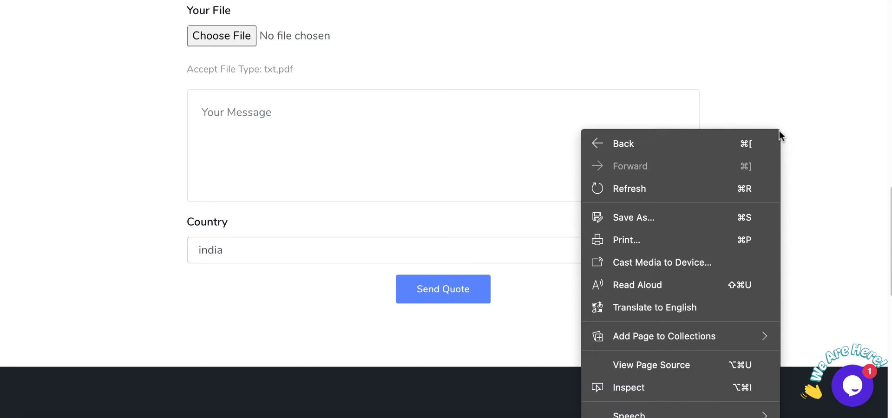
left_click(727, 186)
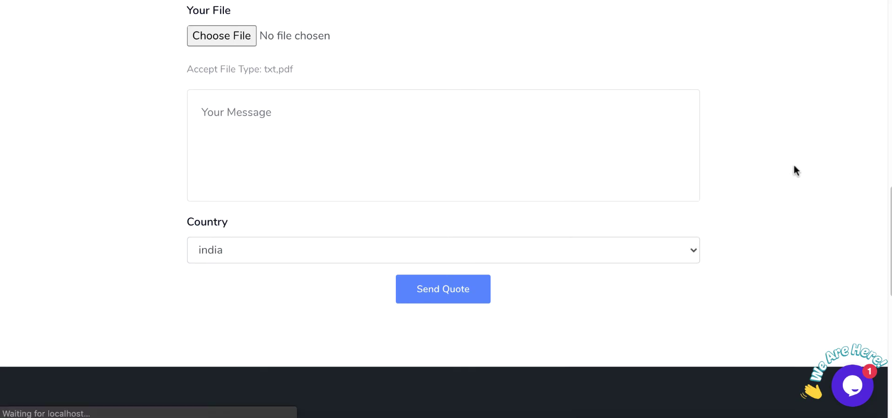
scroll(808, 149, "down", 4)
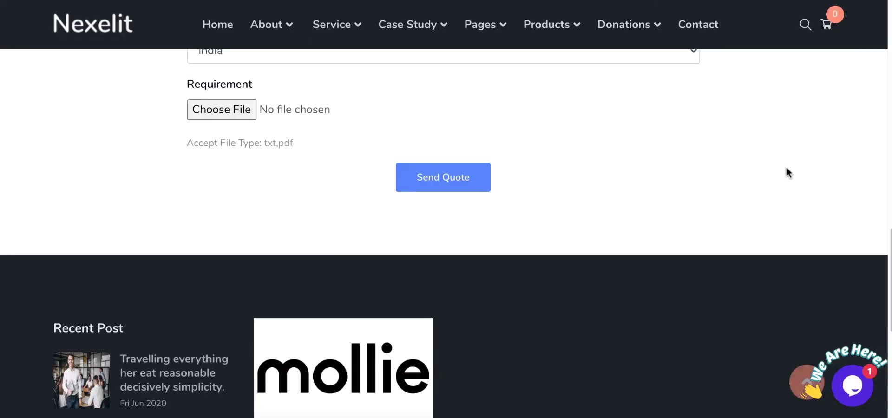
scroll(787, 172, "up", 1)
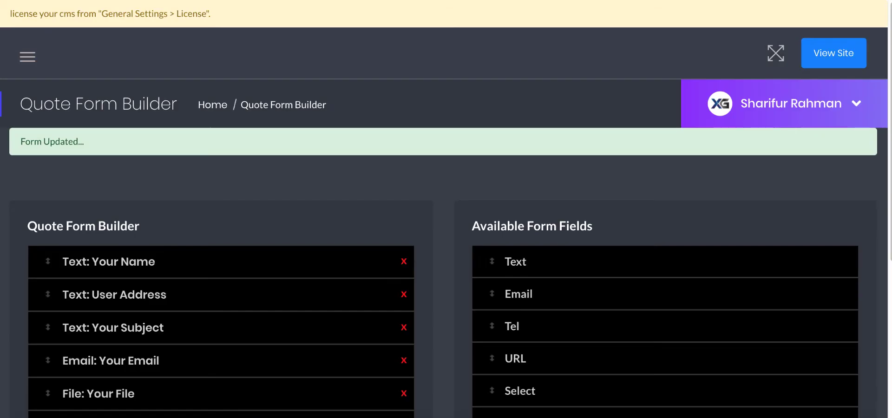
Back in the Quote Form Builder, add a Check Box field after Requirement and expand its settings
scroll(283, 210, "down", 5)
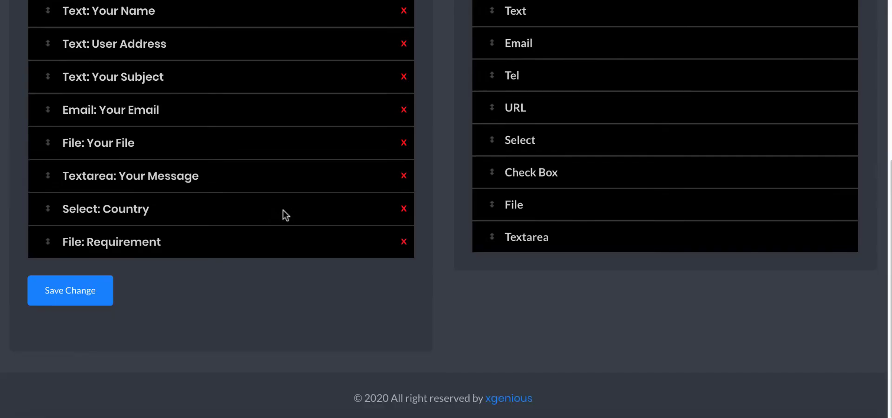
left_click_drag(523, 166, 114, 256)
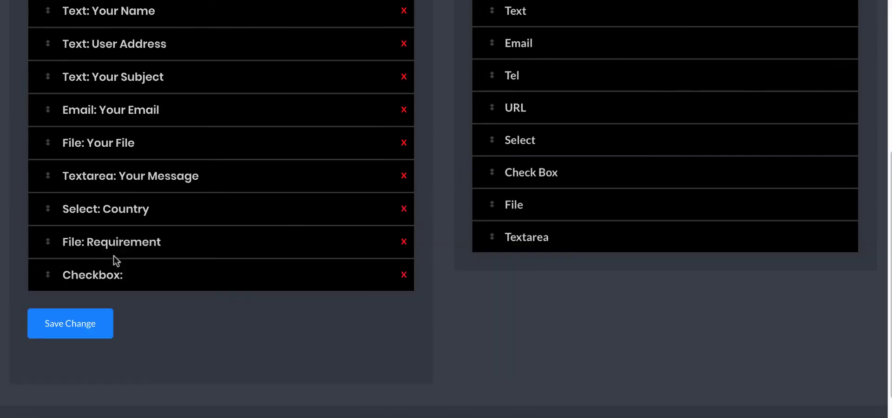
left_click(96, 277)
scroll(125, 229, "down", 3)
Set the checkbox field's name to terms-condition and its label to Terms & Condition
left_click(114, 226)
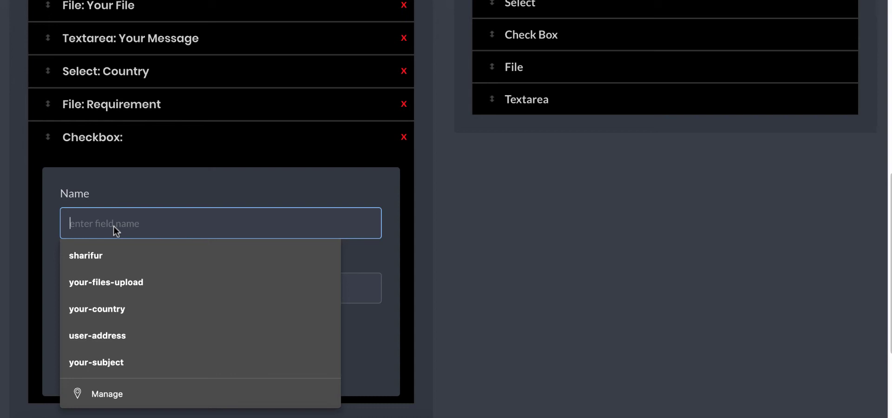
type("ch")
key("BackSpace")
key("BackSpace")
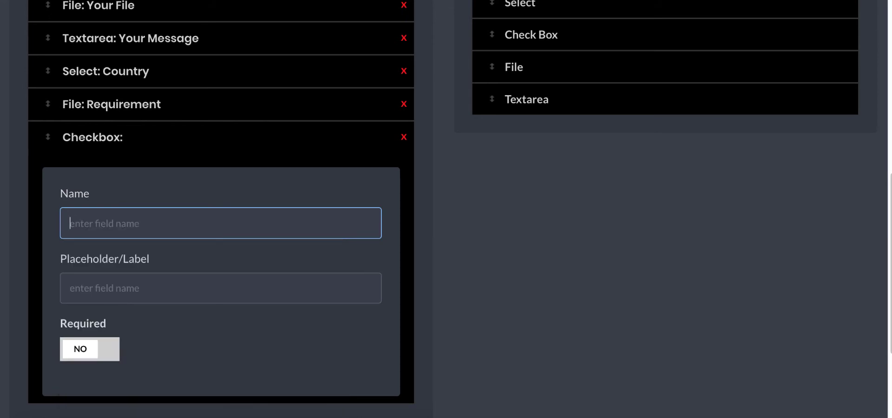
type("terms")
type("Terms")
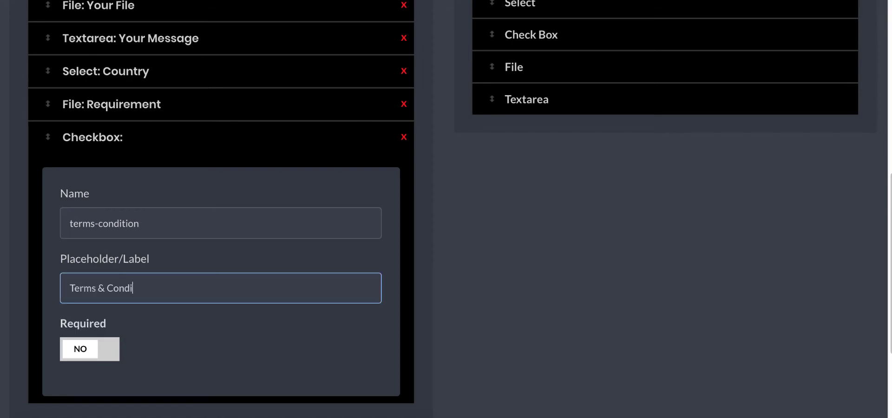
Make the terms-condition checkbox field required
scroll(96, 245, "down", 3)
scroll(80, 214, "up", 3)
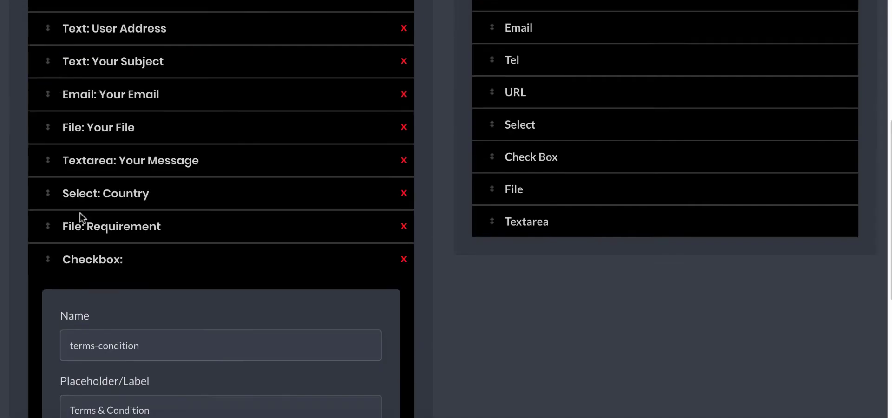
scroll(103, 259, "down", 3)
left_click(109, 308)
left_click(90, 333)
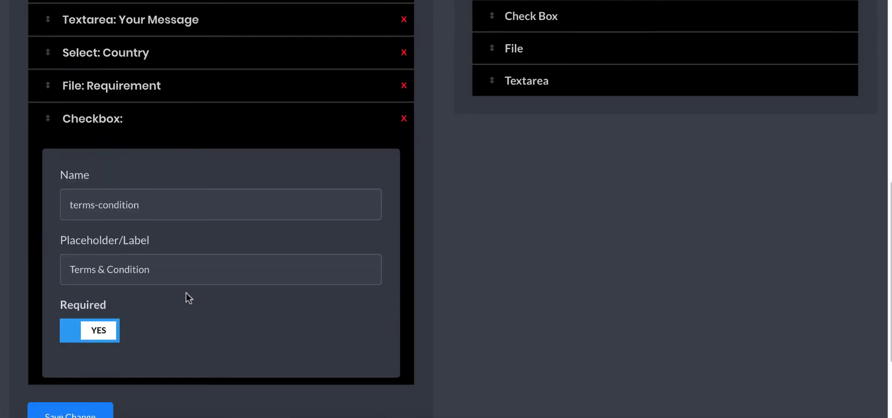
Append the link <a href="#">LINK</a> to the checkbox's Terms & Condition label and save the form
scroll(186, 292, "down", 1)
left_click(197, 241)
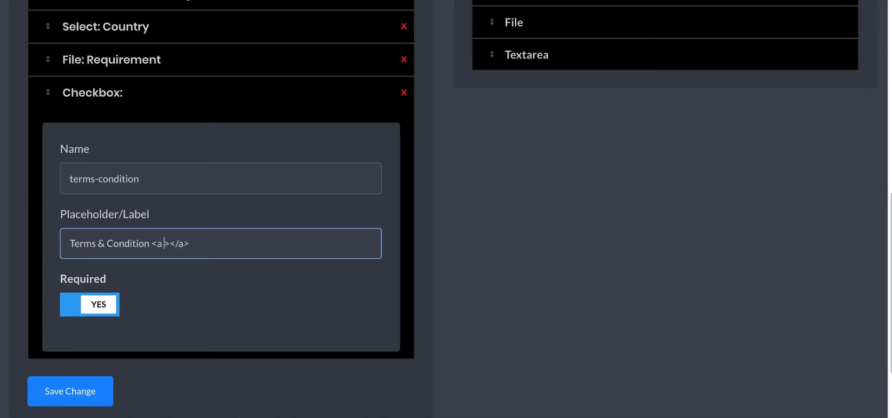
type("href=\"#\">")
type("LINk")
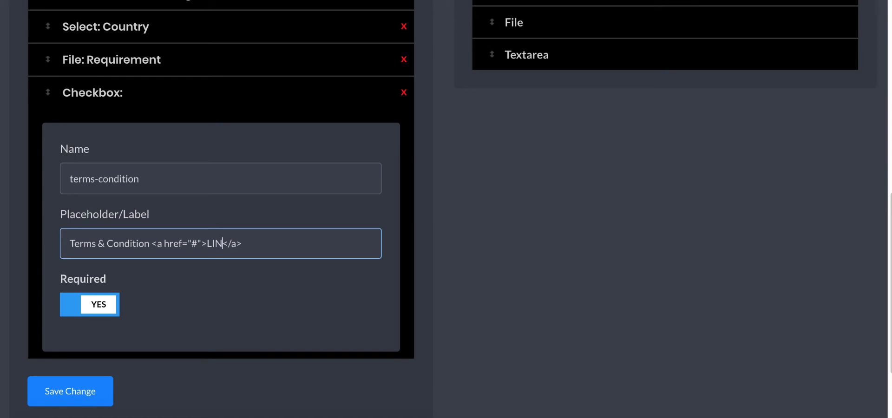
left_click(88, 390)
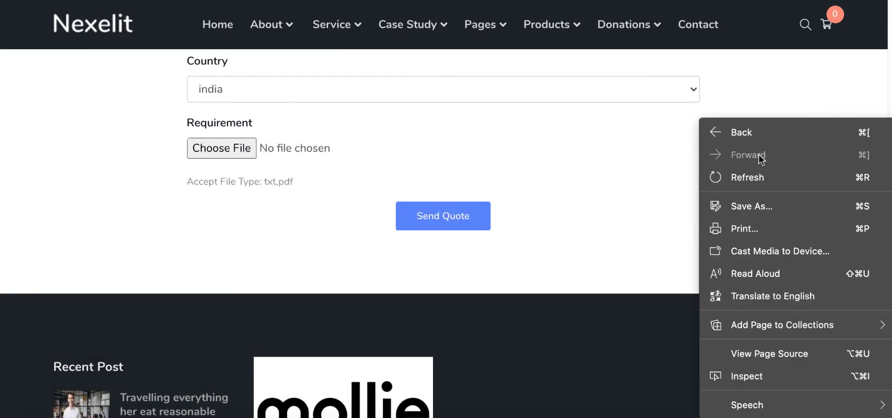
Reload the website's quote page and test the Terms & Condition checkbox and the link in its label
left_click(761, 180)
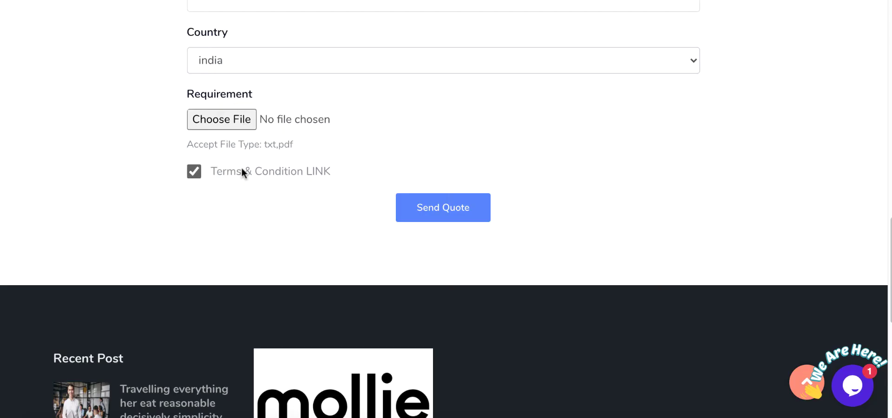
double_click(227, 171)
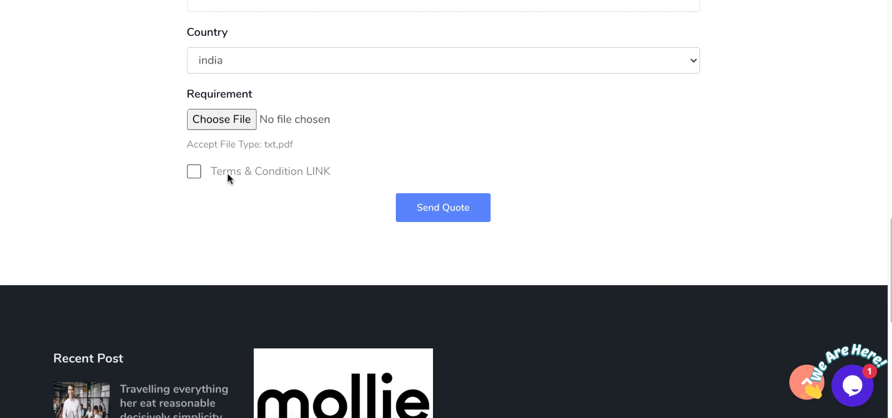
left_click(327, 170)
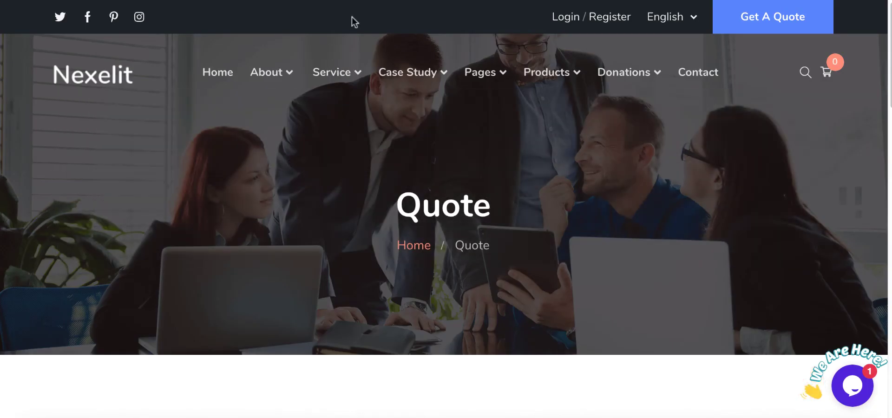
Leave the website's quote page and open the Third Party Scripts page under General Settings in the admin
mouse_move(408, 72)
scroll(848, 160, "down", 15)
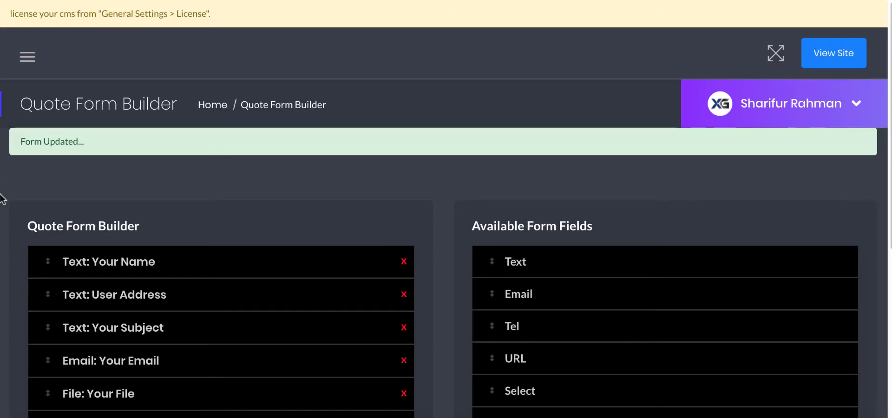
left_click(33, 61)
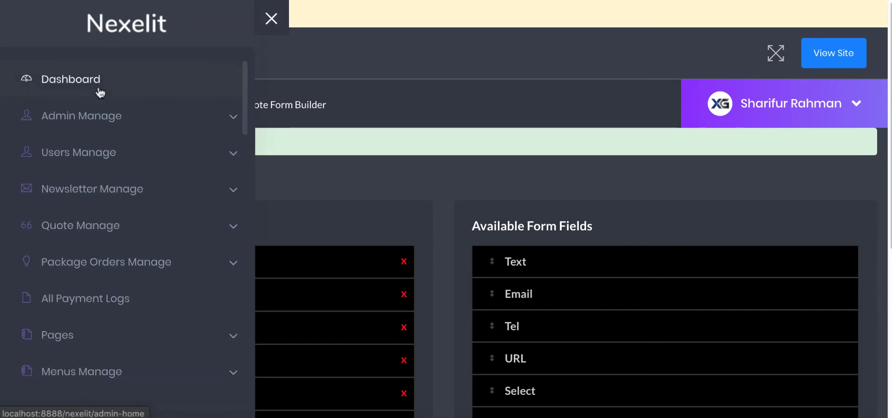
scroll(95, 100, "down", 10)
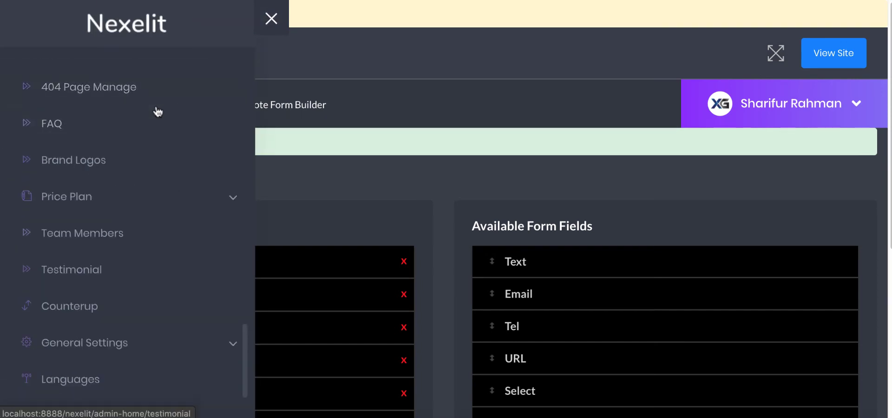
left_click(86, 344)
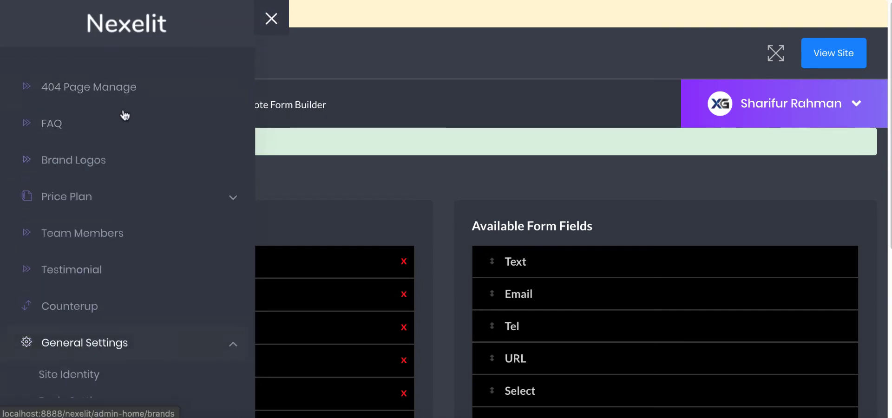
scroll(124, 125, "down", 8)
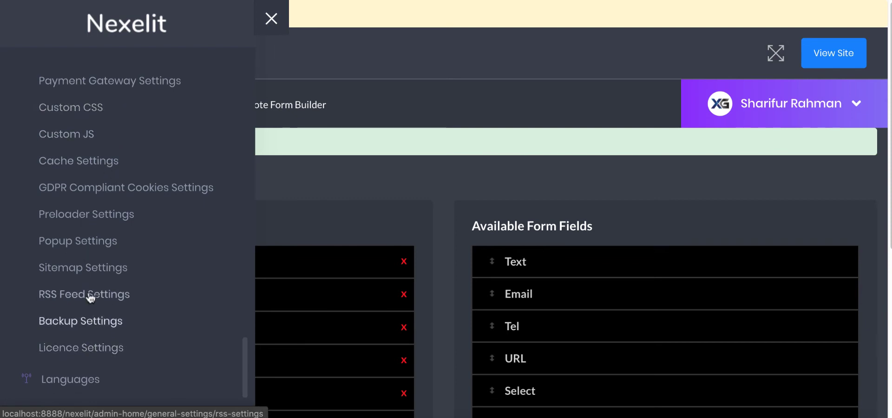
scroll(81, 158, "up", 4)
scroll(84, 128, "up", 2)
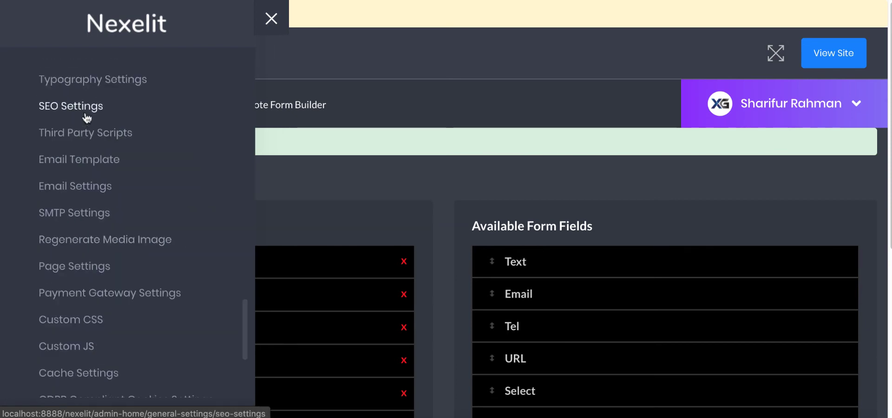
left_click(147, 134)
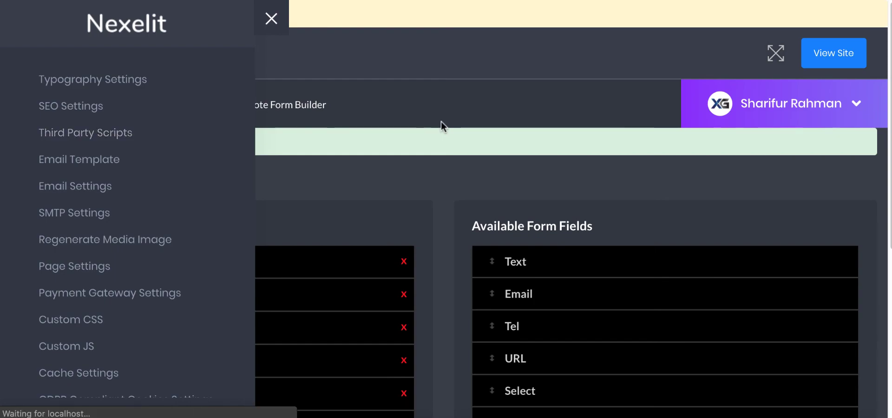
Examine the Google Captcha V3 Site Key and Secret Key fields in the third party scripts settings
scroll(119, 153, "down", 5)
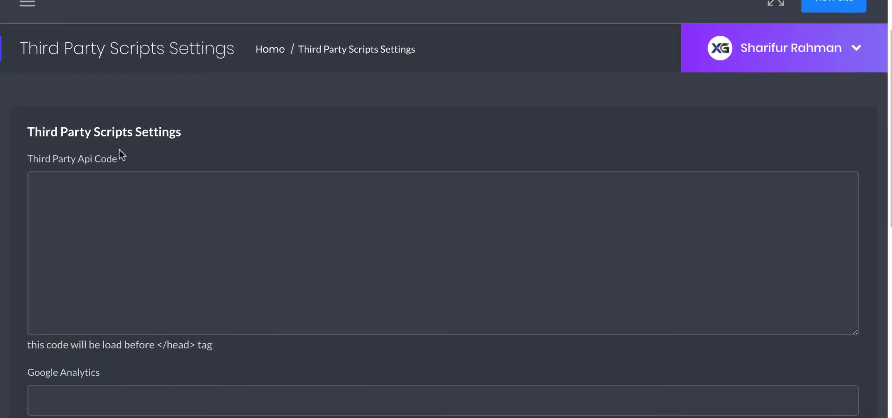
left_click(104, 248)
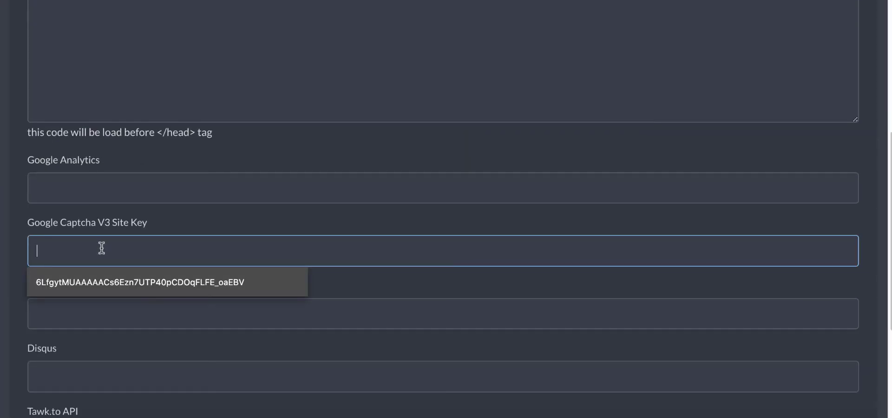
left_click(309, 305)
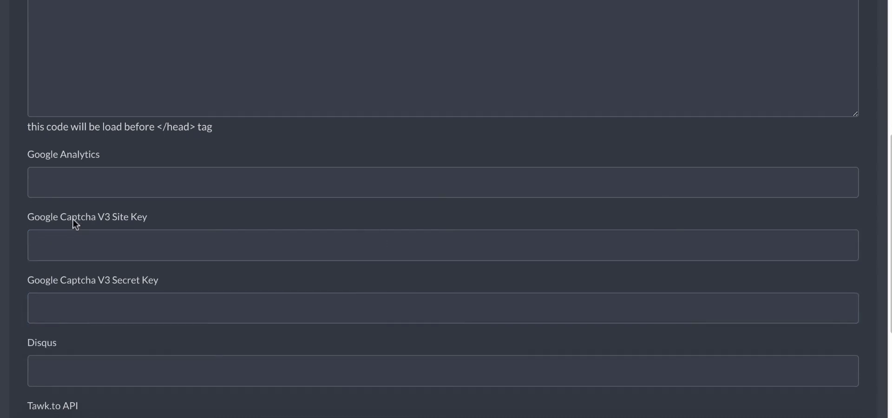
Open the Email Settings under General Settings and review the English success message fields for each form
scroll(74, 219, "up", 6)
left_click(29, 58)
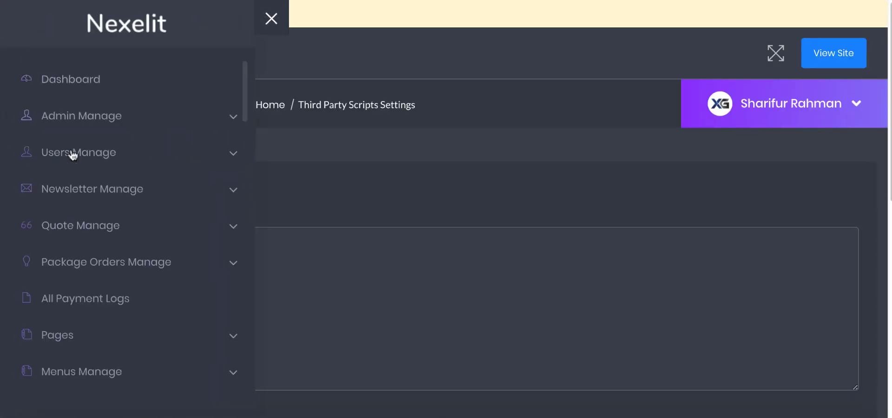
scroll(120, 239, "down", 15)
scroll(100, 285, "down", 13)
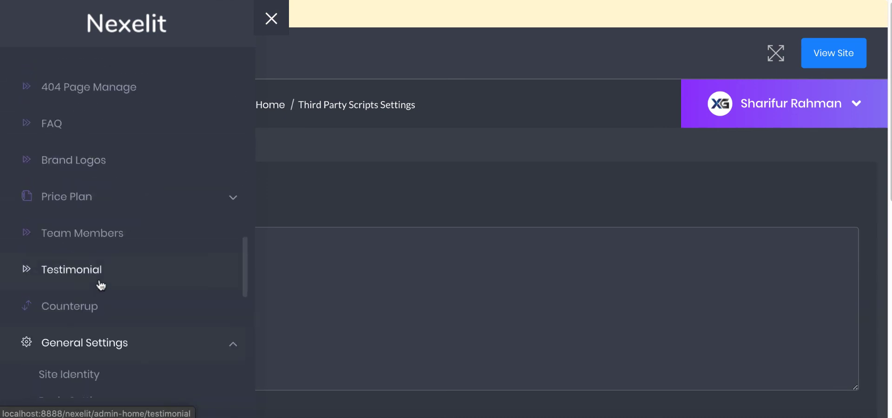
scroll(110, 238, "up", 3)
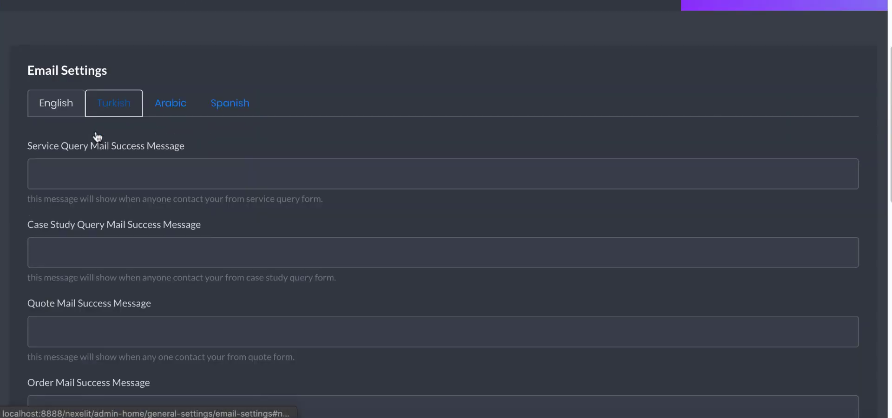
left_click(66, 147)
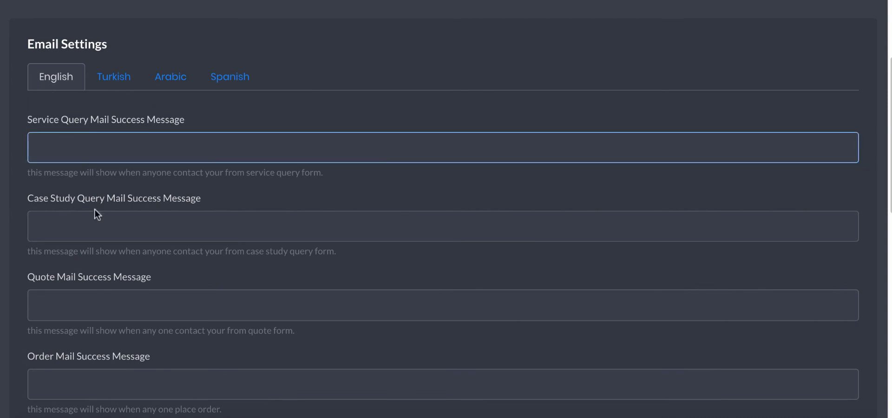
scroll(94, 210, "down", 1)
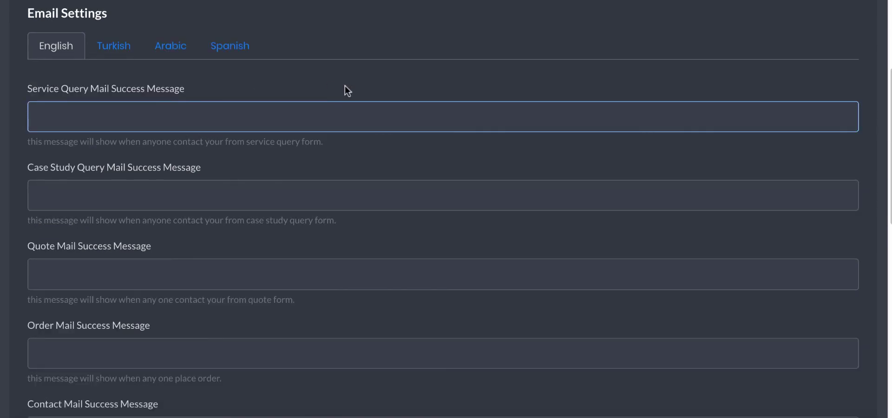
scroll(341, 73, "down", 7)
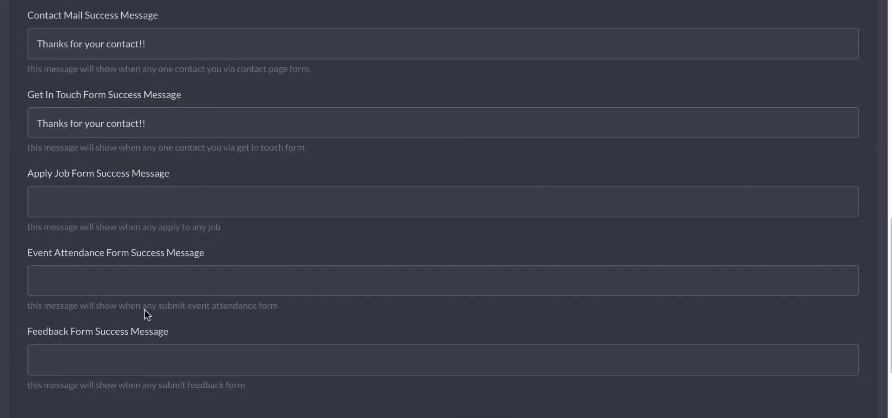
Open the Email Template page under General Settings
scroll(149, 271, "up", 9)
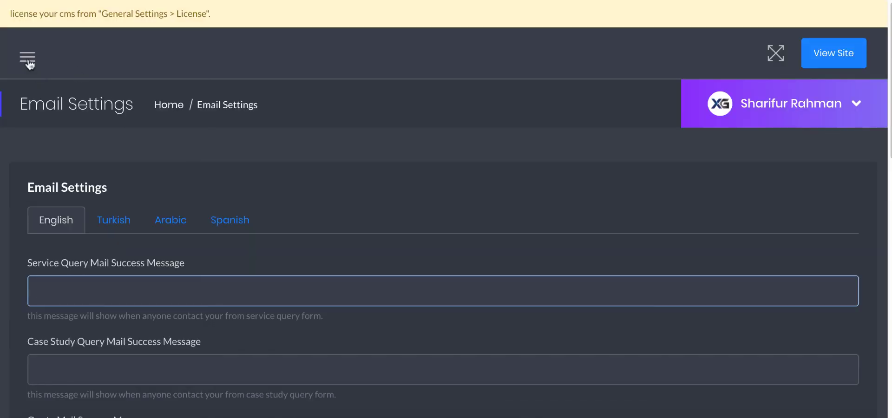
left_click(29, 65)
scroll(60, 275, "down", 15)
scroll(100, 224, "up", 2)
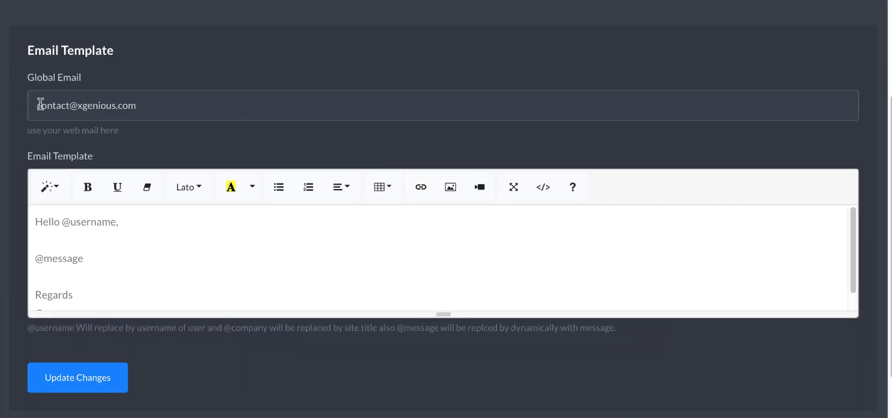
Highlight the address in the Global Email field of the email template settings
left_click_drag(40, 106, 173, 102)
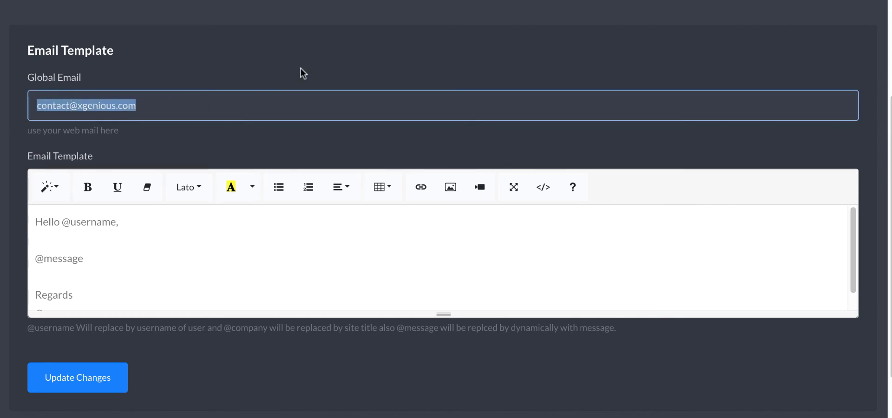
left_click(188, 100)
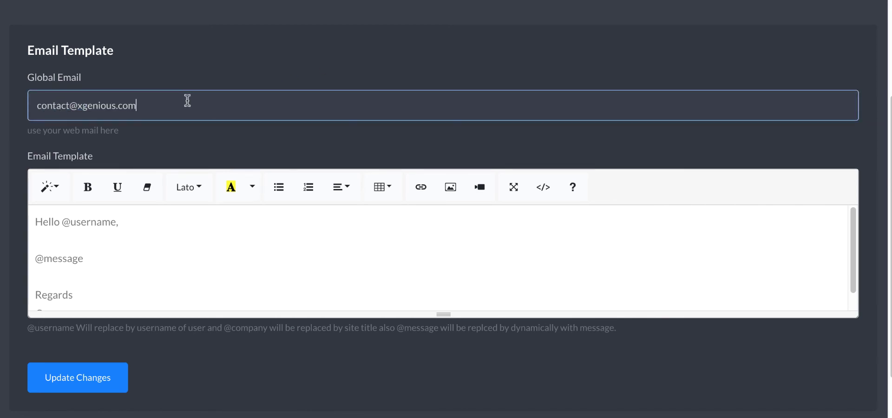
left_click(247, 72)
left_click(153, 102)
left_click_drag(153, 102, 44, 95)
left_click(303, 53)
scroll(143, 223, "down", 3)
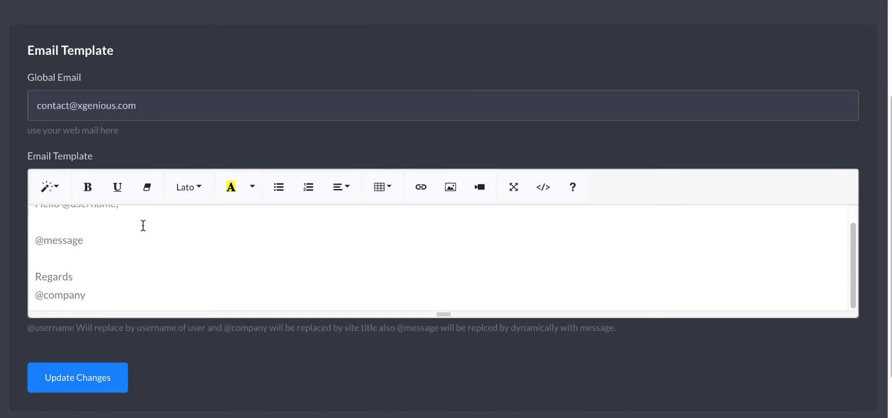
left_click_drag(275, 289, 275, 355)
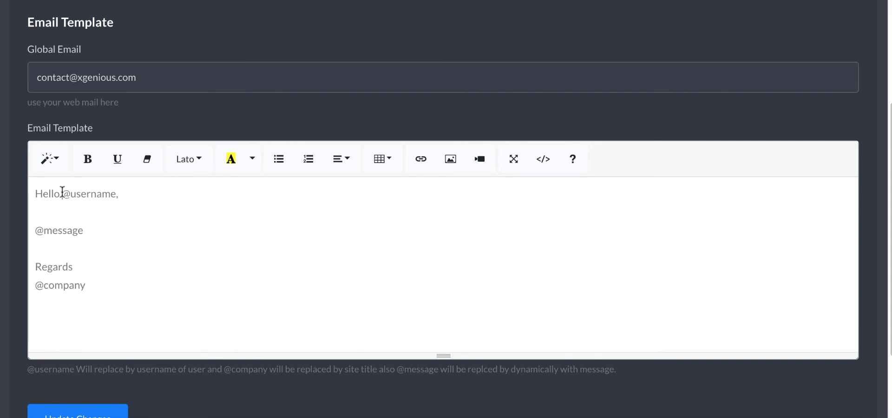
left_click_drag(62, 192, 117, 193)
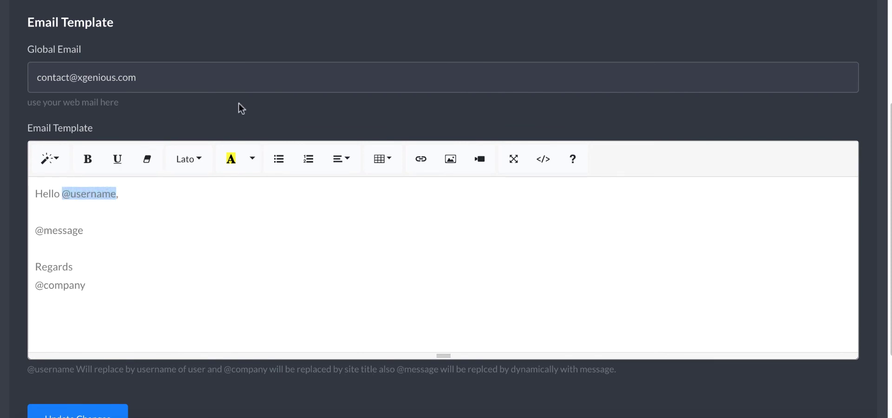
left_click(109, 291)
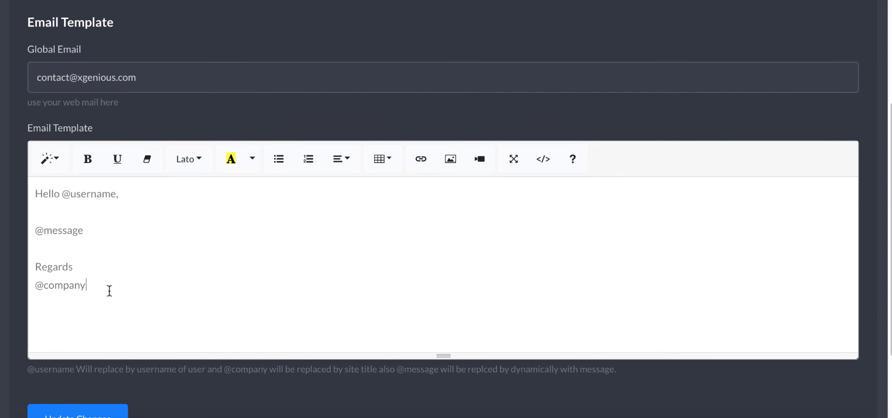
scroll(129, 218, "down", 1)
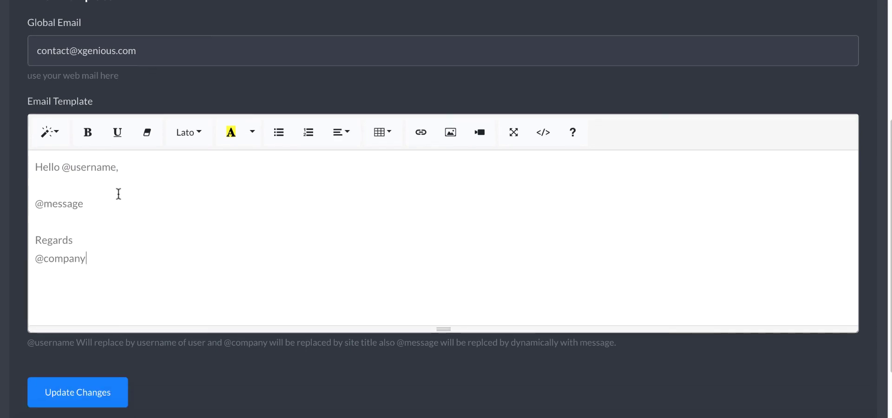
left_click_drag(61, 165, 115, 163)
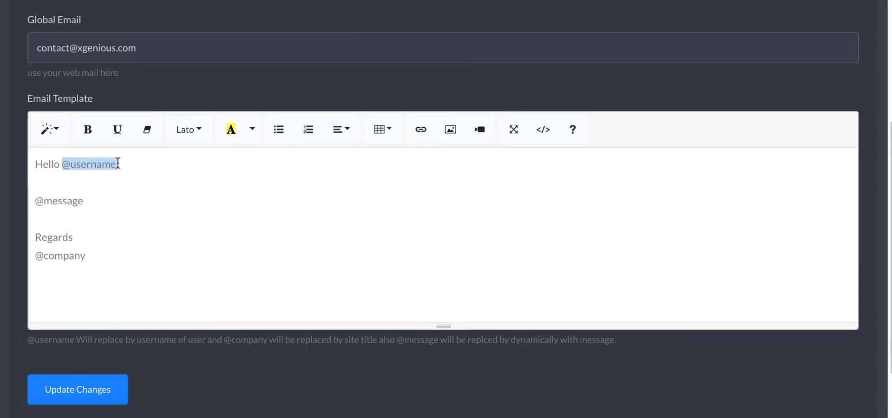
left_click_drag(88, 201, 26, 206)
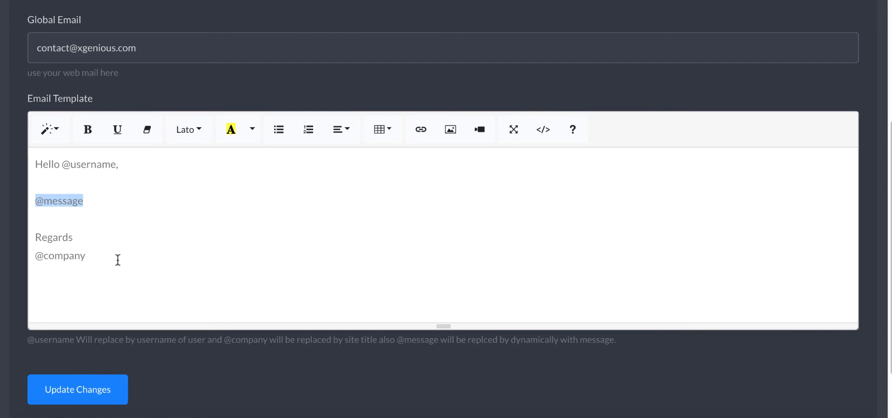
left_click_drag(93, 257, 23, 255)
Leave the email template settings and go to the admin Dashboard
scroll(305, 290, "up", 5)
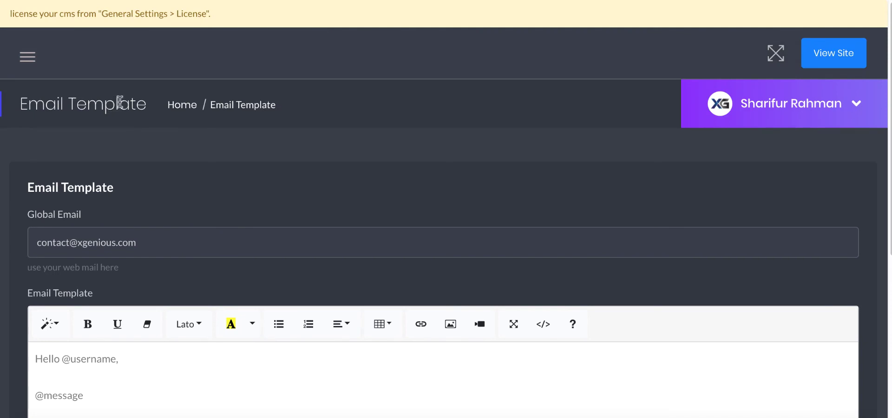
left_click(33, 57)
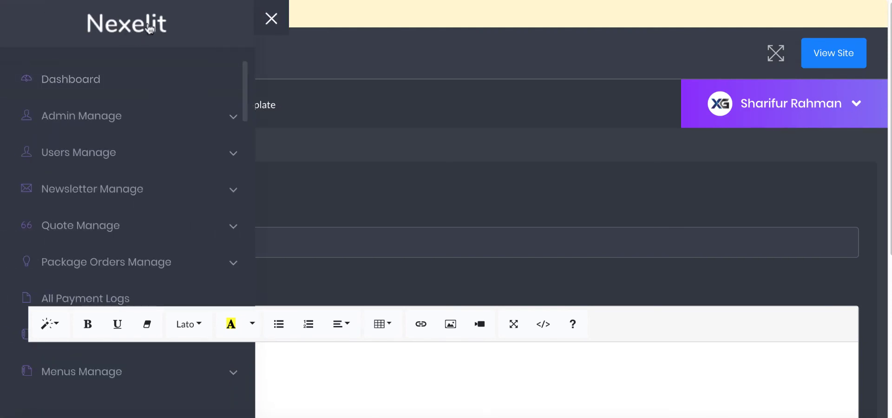
left_click(275, 16)
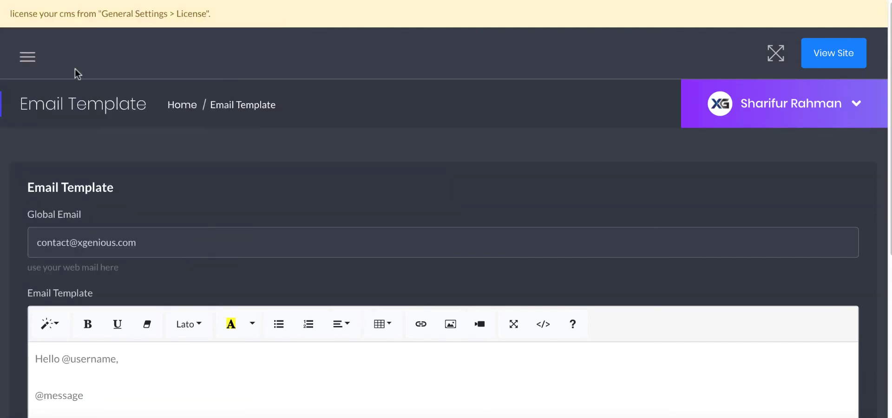
left_click(30, 53)
scroll(65, 119, "down", 3)
scroll(65, 118, "down", 3)
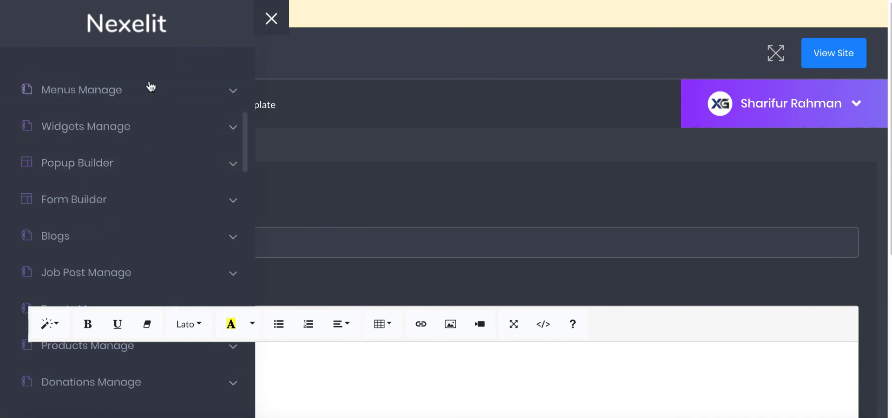
scroll(144, 86, "up", 6)
left_click(120, 92)
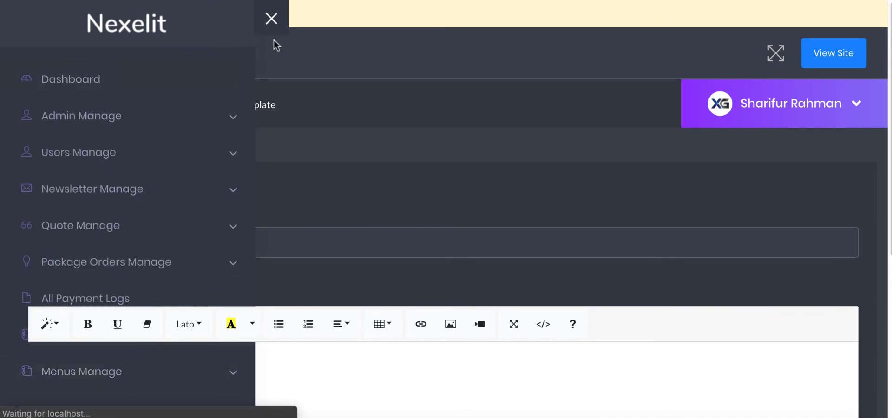
Open the Quote Page Settings under Quote Manage and highlight the English email address for quote messages
scroll(151, 200, "down", 2)
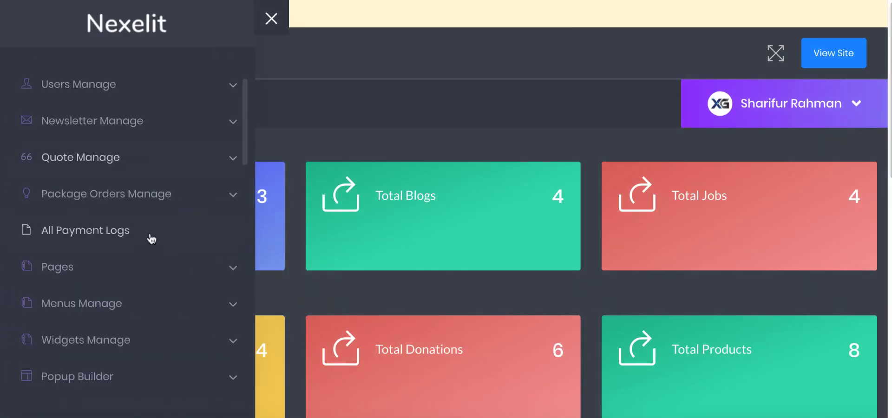
left_click(138, 156)
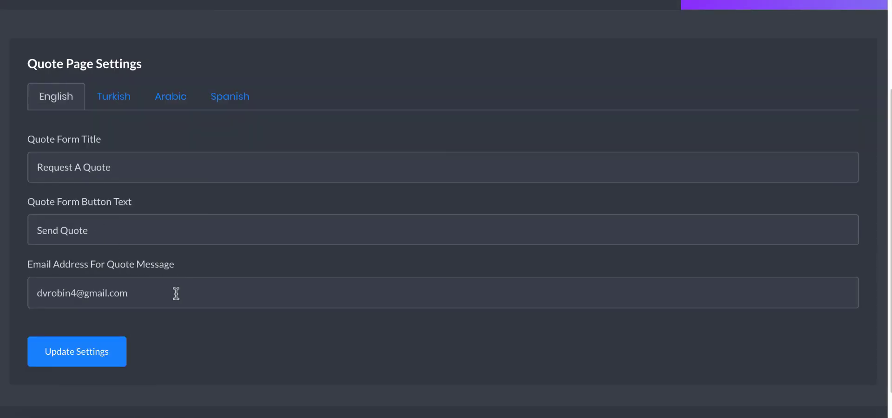
left_click_drag(176, 293, 36, 292)
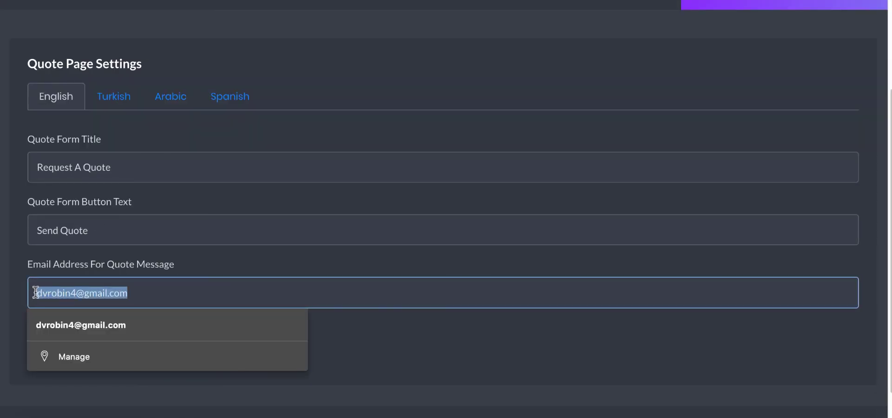
Deselect the quote message email address and collapse the Quote Manage group in the admin navigation
left_click(195, 265)
scroll(386, 152, "up", 2)
left_click(29, 58)
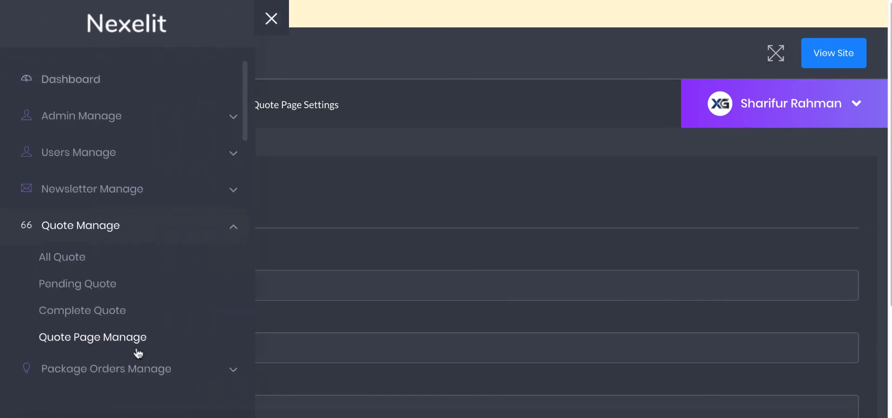
left_click(132, 229)
Look through the Events Manage, Products Manage and Donations Manage groups for their available settings pages
scroll(123, 232, "down", 3)
scroll(122, 235, "down", 2)
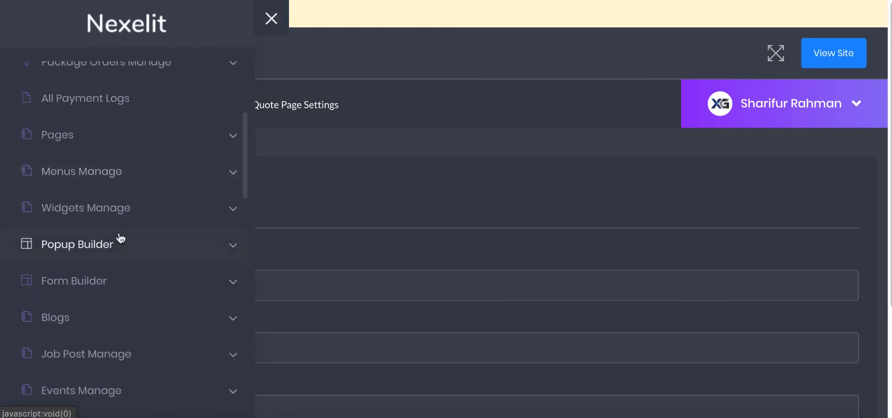
scroll(125, 223, "down", 2)
scroll(110, 234, "down", 5)
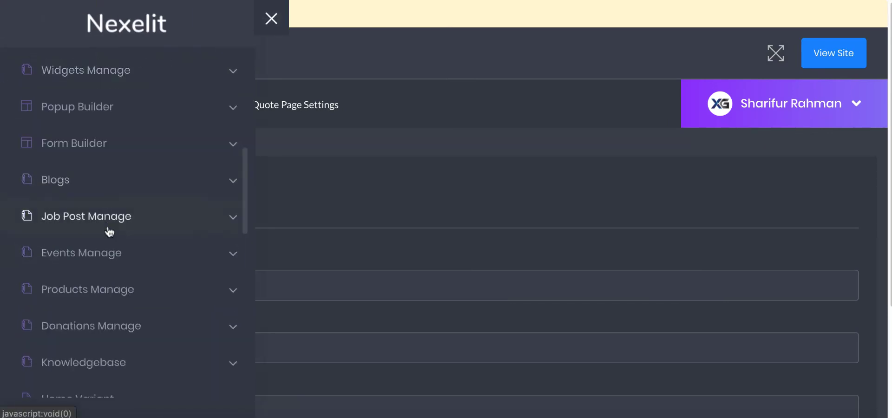
left_click(121, 121)
left_click(122, 122)
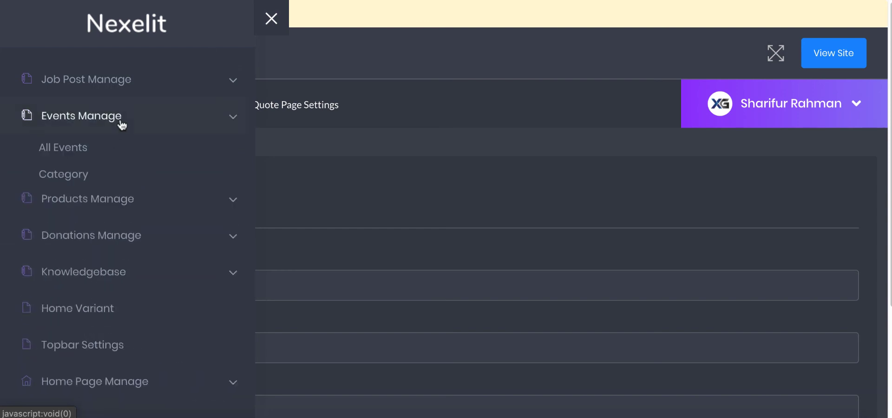
left_click(126, 152)
left_click(128, 156)
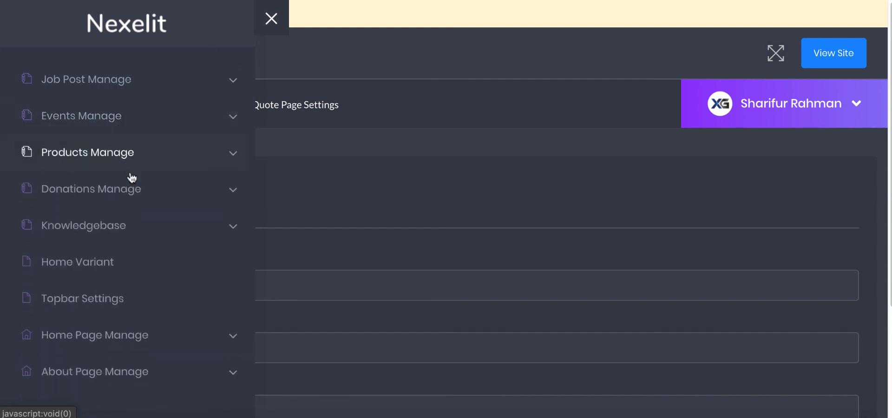
left_click(132, 191)
left_click(132, 194)
scroll(133, 198, "down", 3)
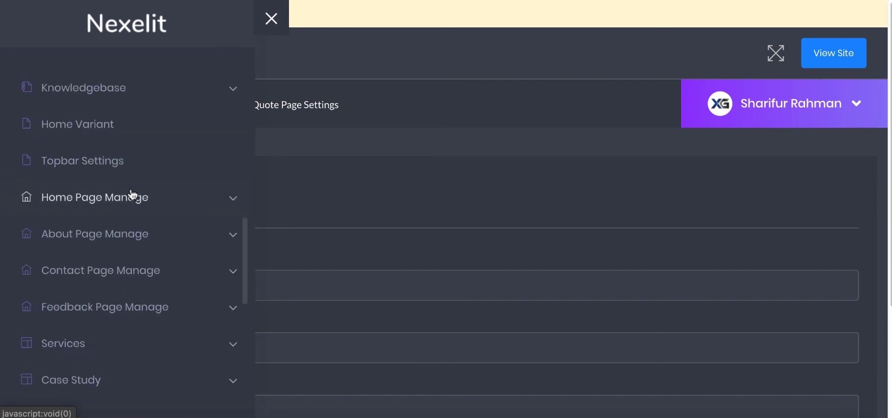
Open the Form Area settings under Contact Page Manage and highlight the English Contact Form Mail address
left_click(129, 277)
scroll(128, 287, "down", 5)
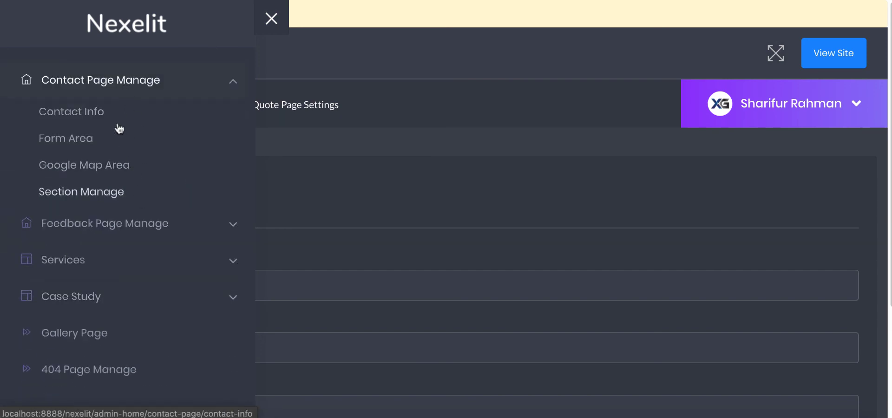
left_click(96, 144)
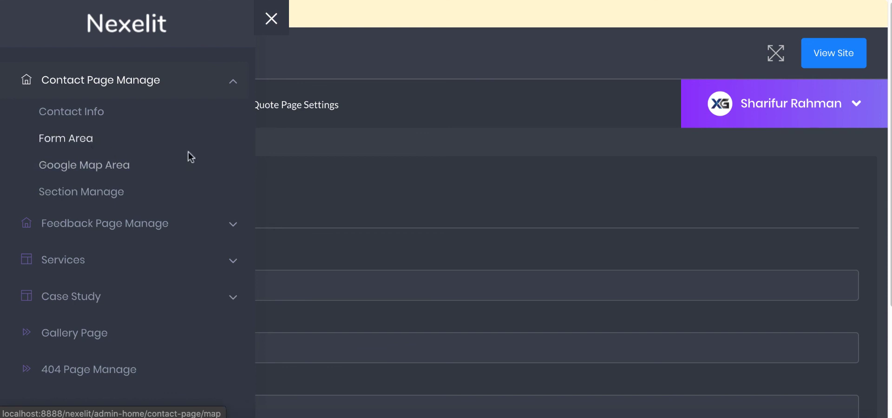
scroll(524, 144, "down", 4)
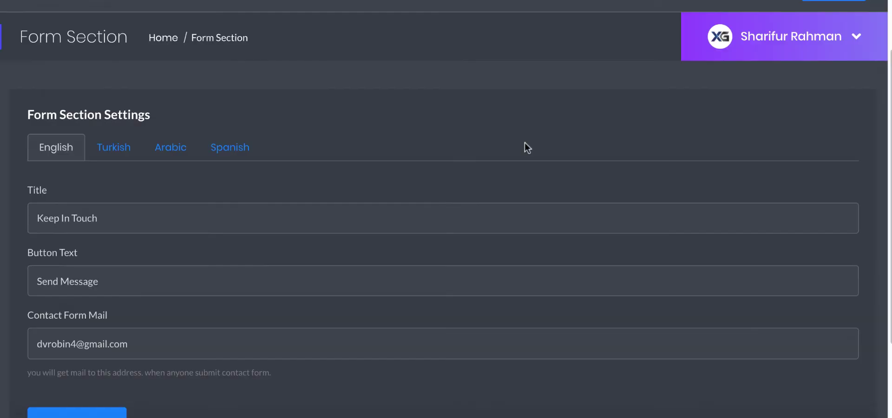
left_click_drag(163, 240, 2, 208)
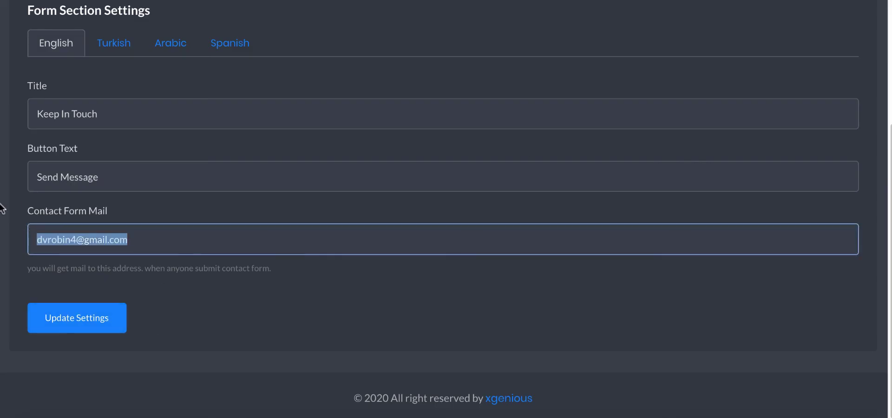
left_click(280, 146)
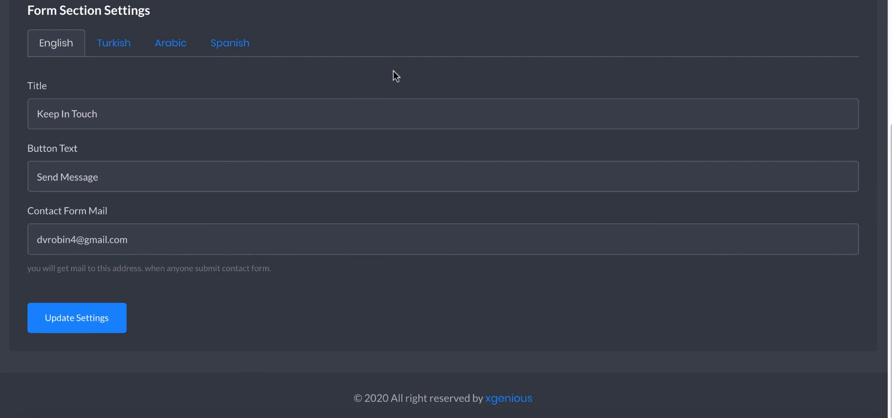
Leave the contact form settings and open the SMTP Settings page under the general settings
scroll(437, 49, "up", 4)
left_click(28, 54)
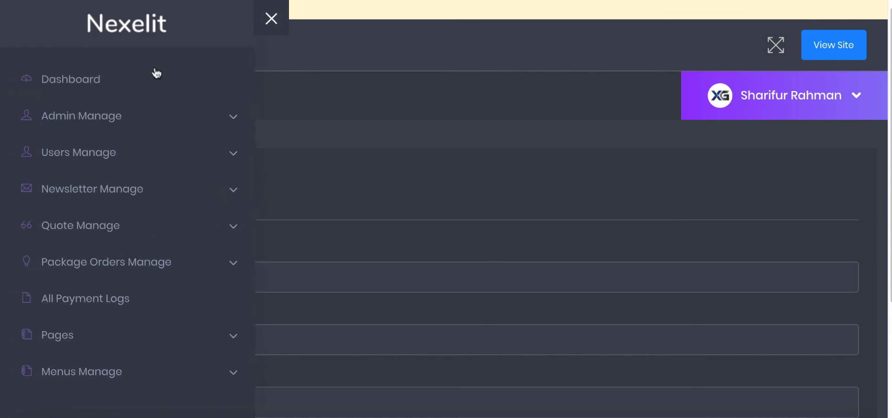
scroll(183, 74, "down", 5)
scroll(178, 118, "down", 15)
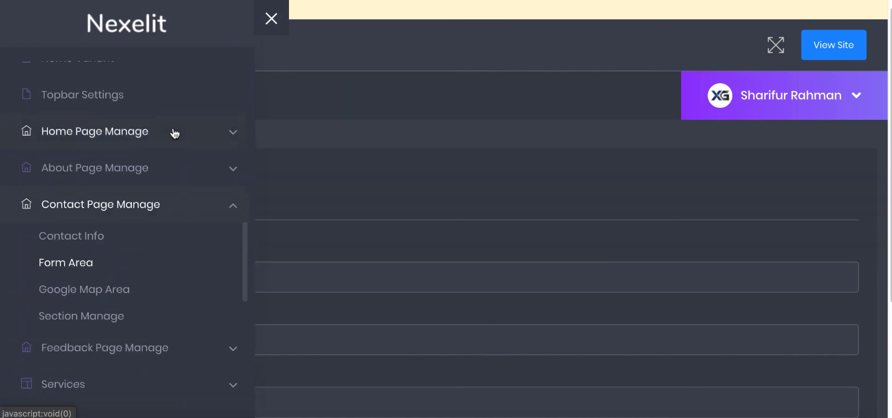
left_click(119, 343)
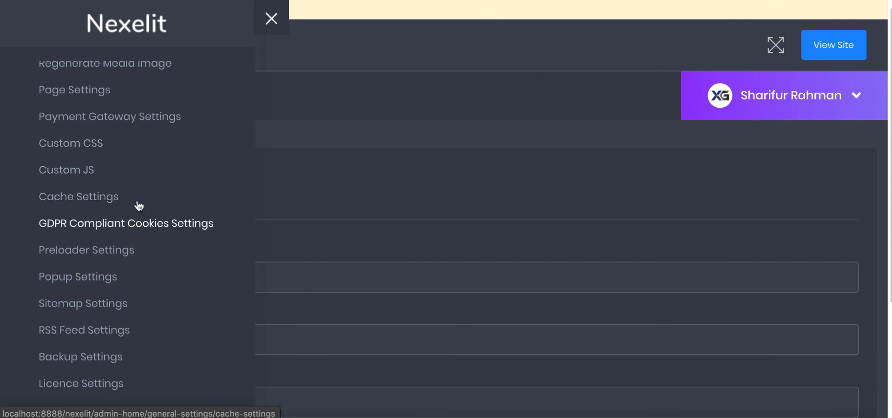
scroll(139, 204, "down", 1)
scroll(144, 218, "up", 4)
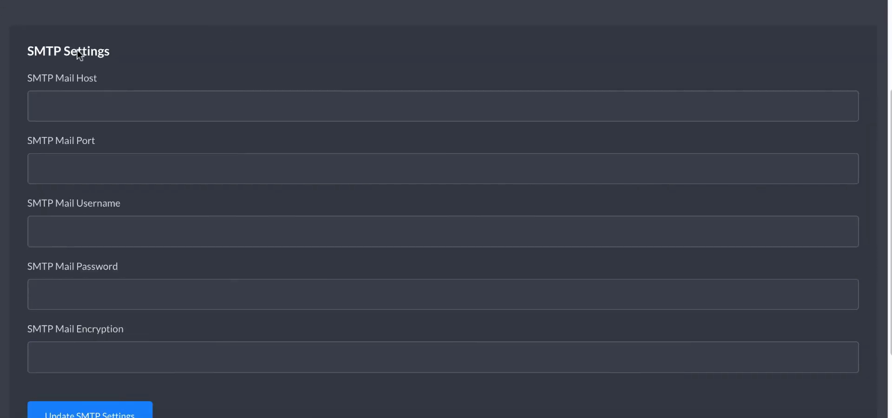
Examine the SMTP mail host, port, username, password and encryption fields
left_click(147, 102)
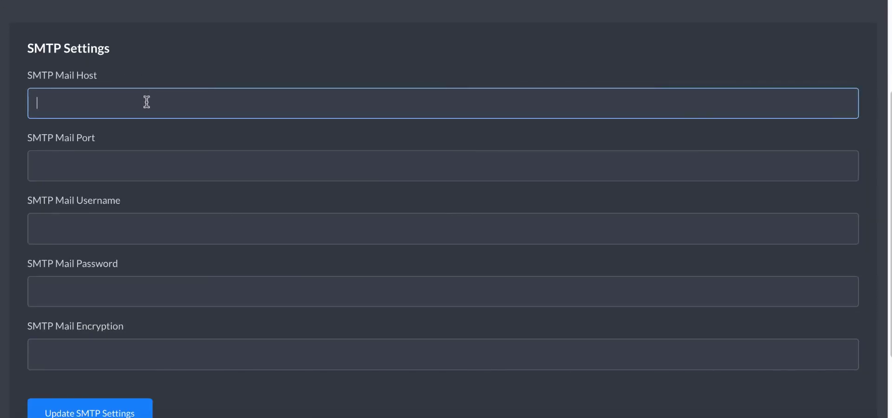
left_click(185, 58)
scroll(92, 135, "down", 1)
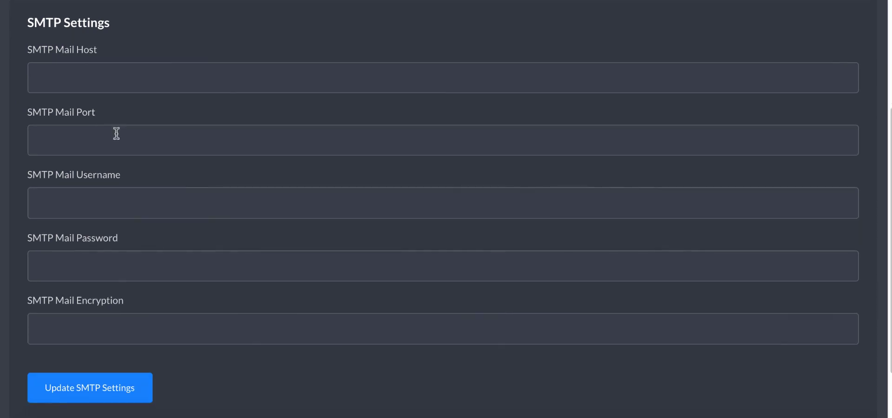
scroll(124, 221, "down", 1)
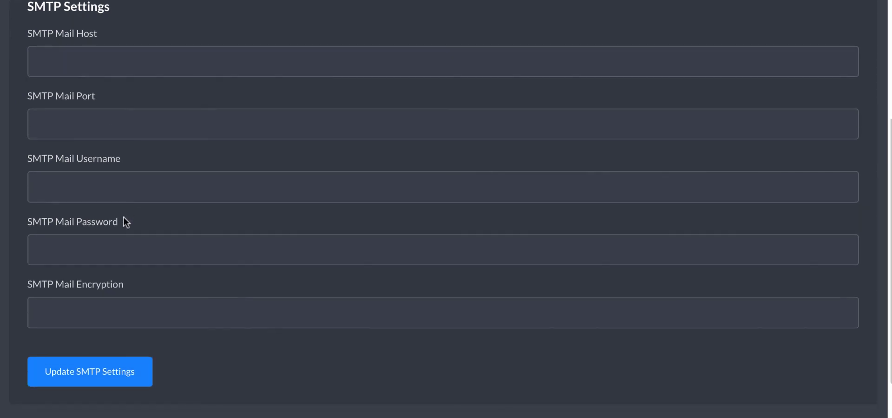